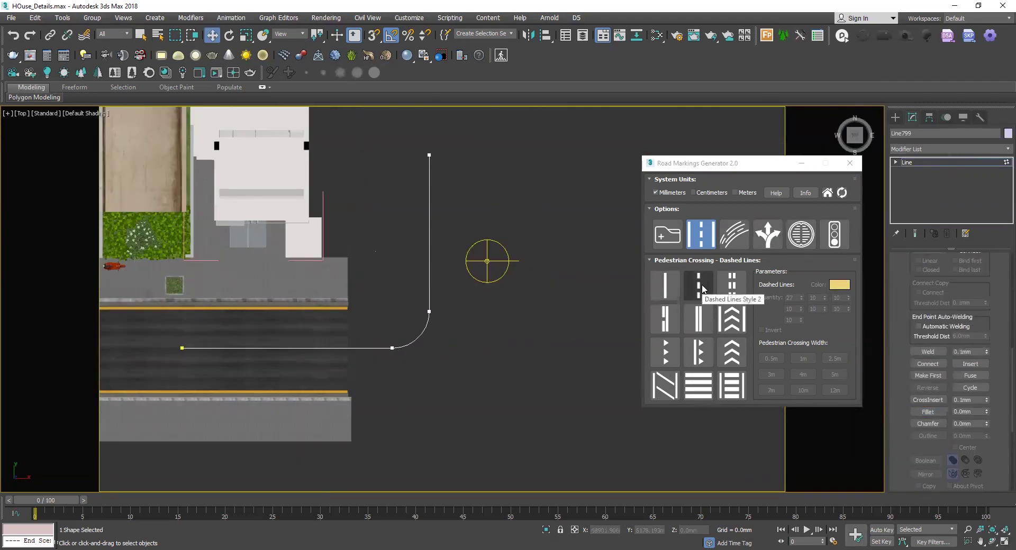
Apply Dashed Lines Style 2 to the curved spline and adjust the stripe quantity of the pedestrian crossing
left_click(702, 288)
scroll(397, 317, "up", 2)
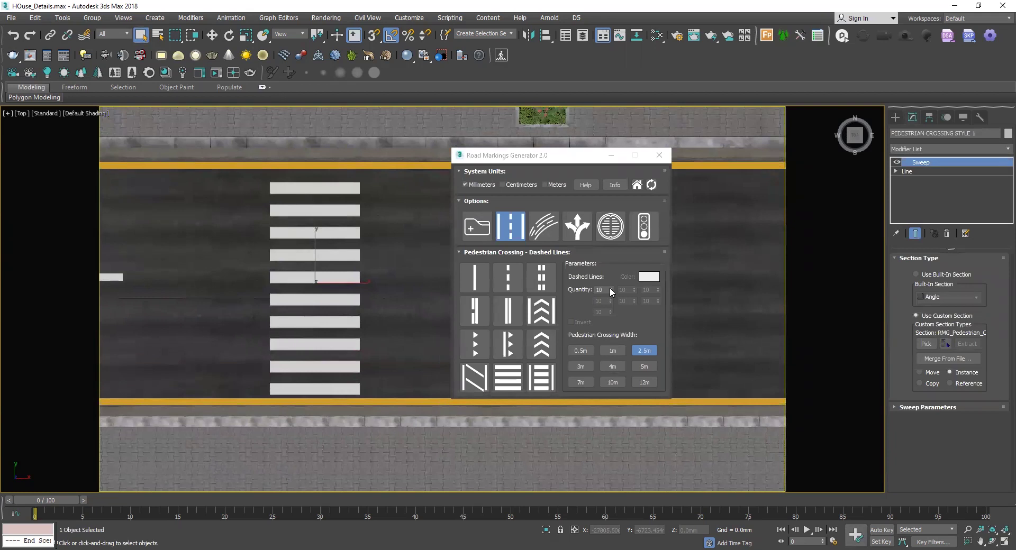
left_click(610, 288)
left_click(611, 288)
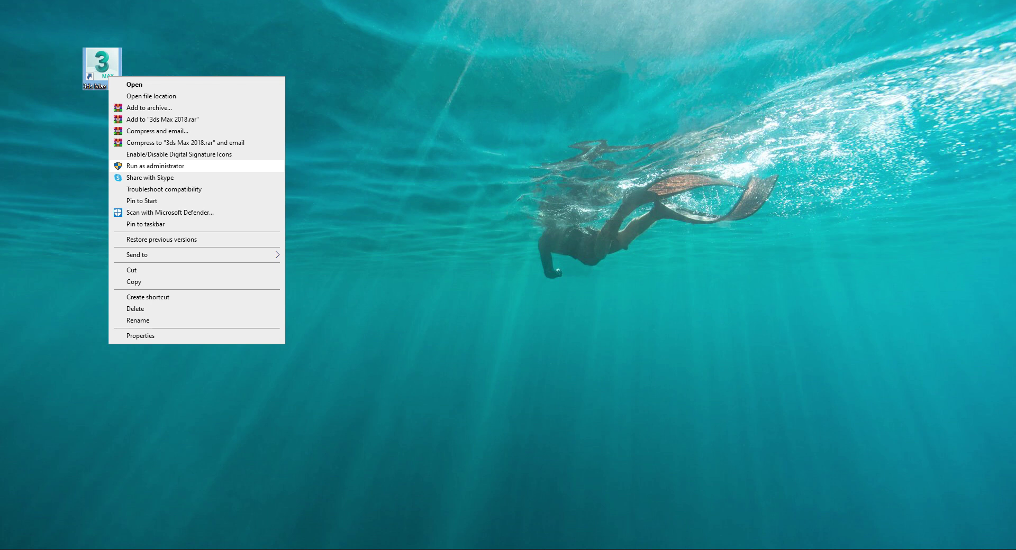
Start 3ds Max 2018 as administrator and run the RMG.mzp script to install Road Markings Generator v2.0
left_click(155, 166)
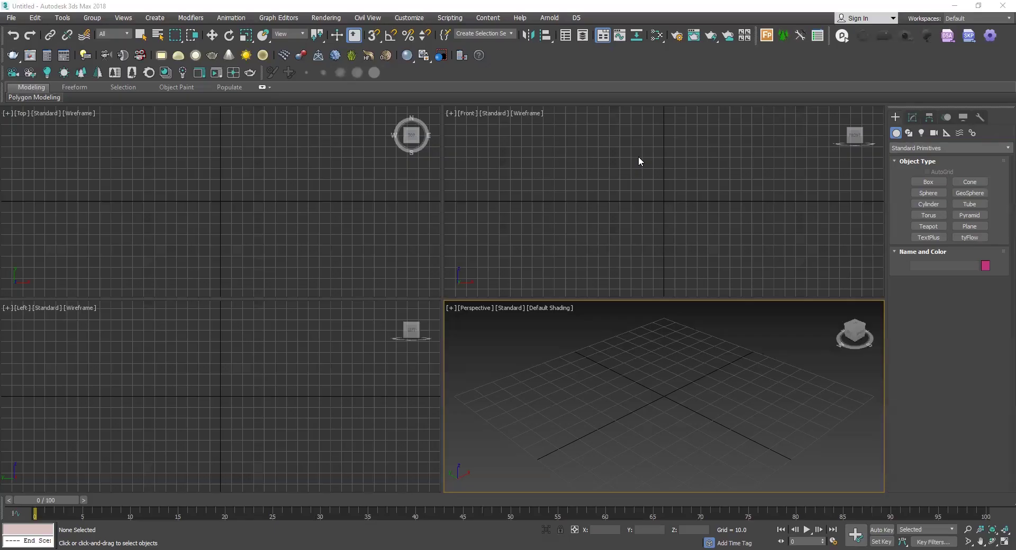
left_click(450, 18)
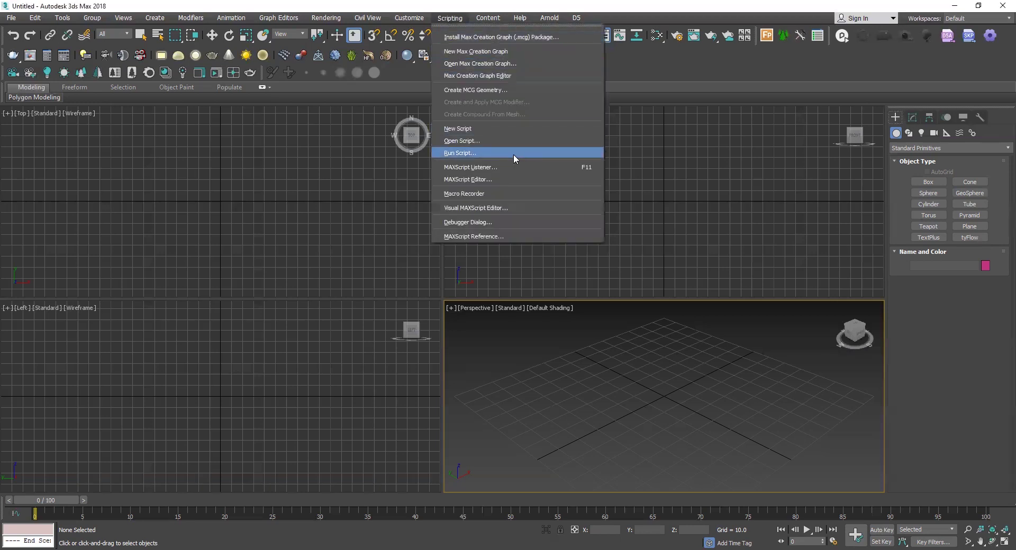
left_click(513, 154)
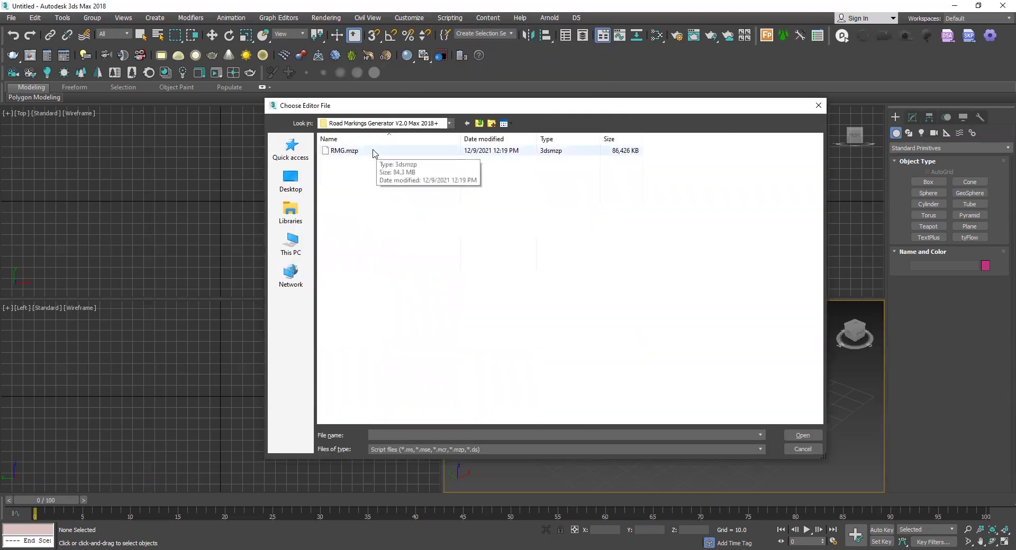
left_click(373, 152)
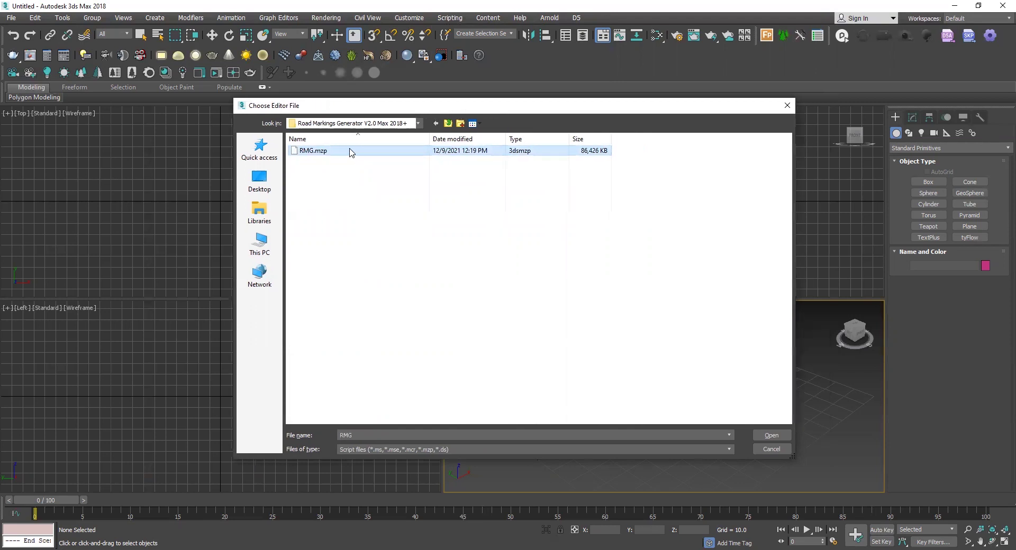
left_click(780, 436)
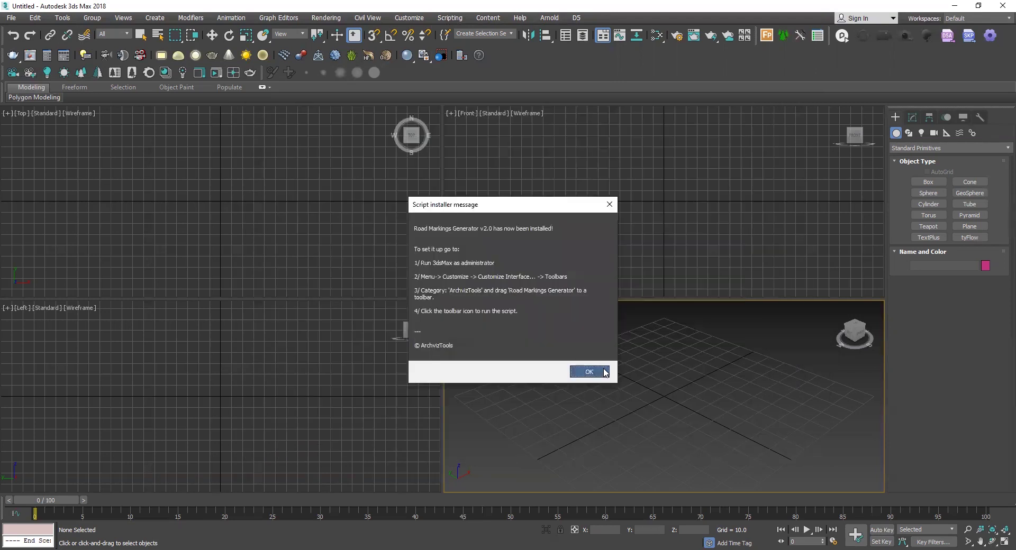
left_click(604, 371)
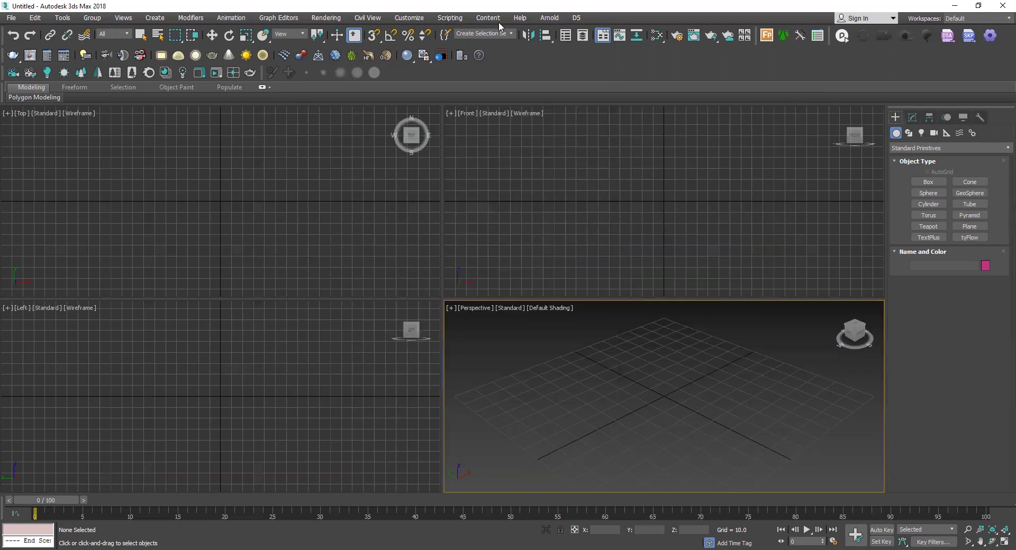
Run the Road Markings Generator_macro script from Program Files > Autodesk > 3ds Max 2018 > scripts > Road Markings Generator
left_click(456, 19)
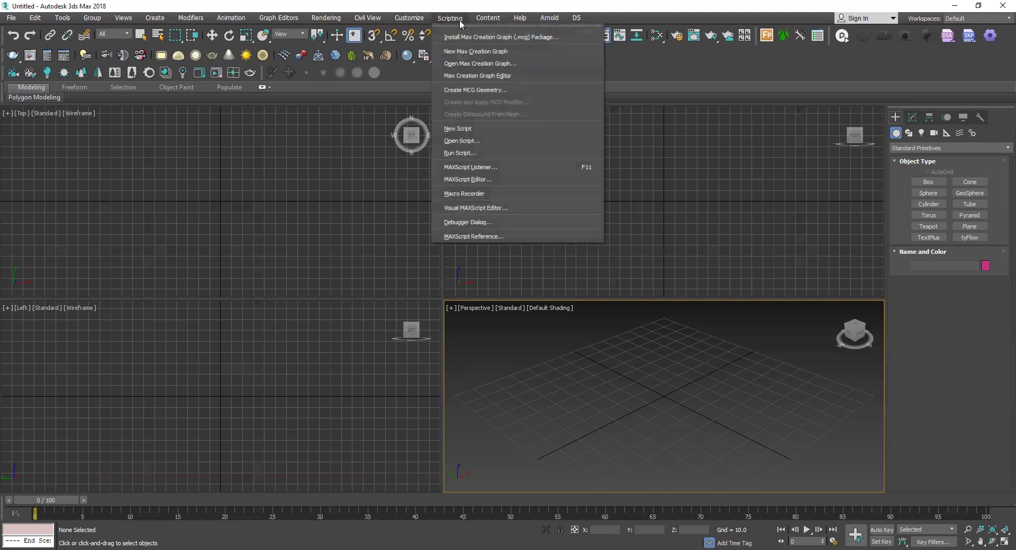
left_click(535, 152)
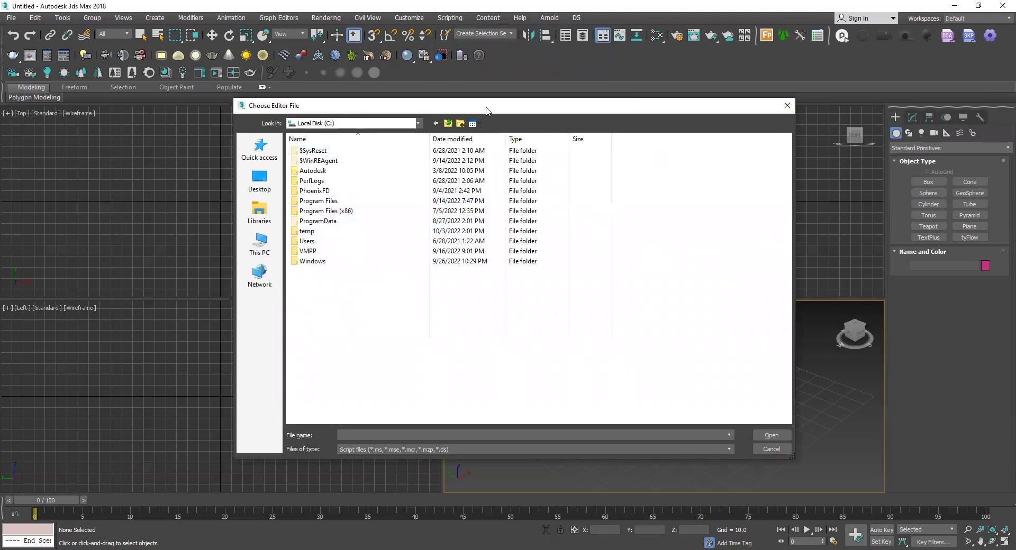
double_click(356, 206)
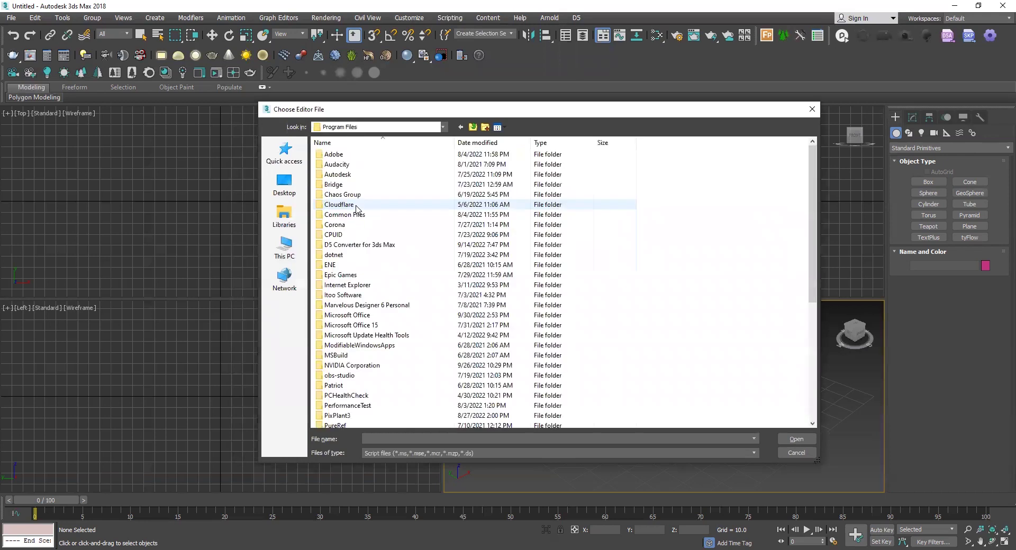
double_click(354, 175)
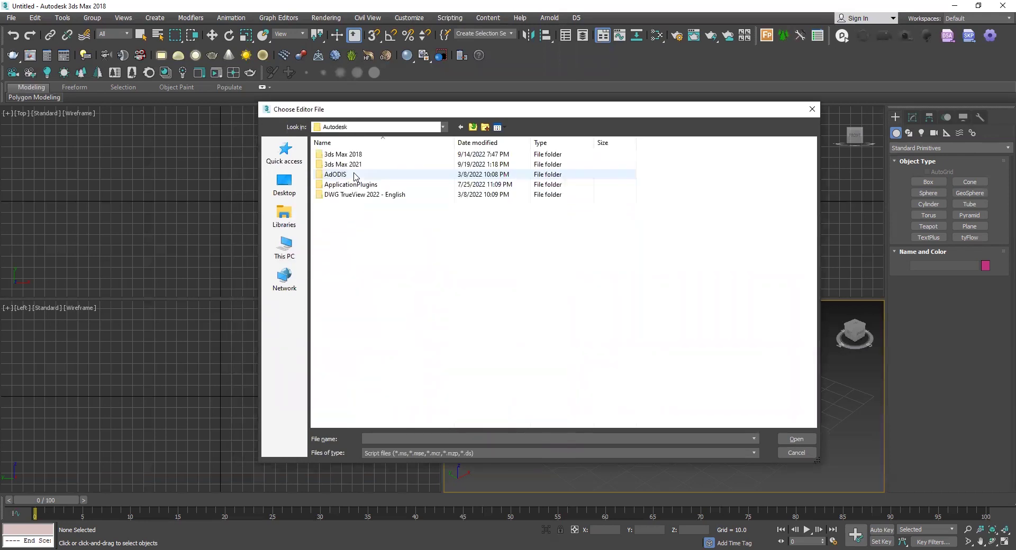
double_click(370, 156)
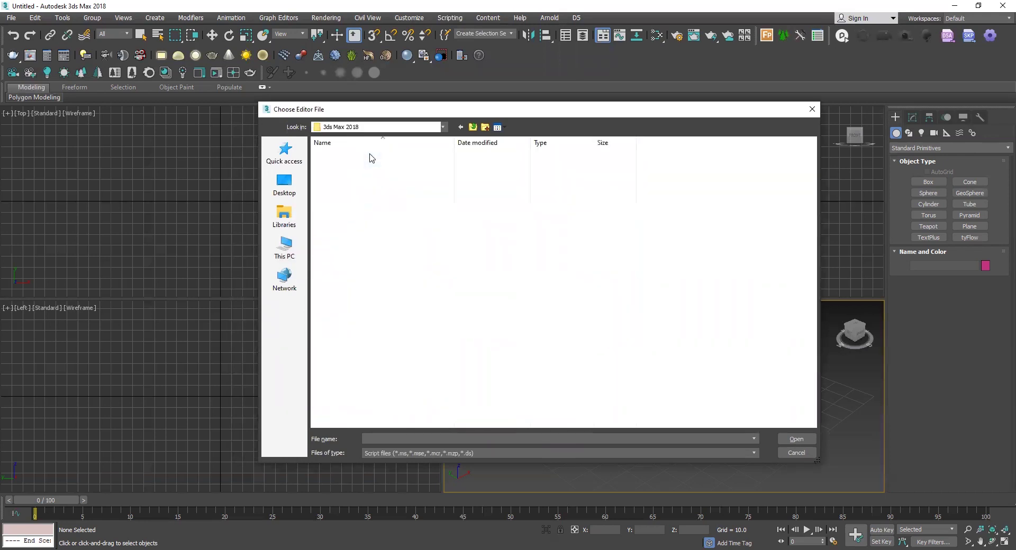
scroll(366, 360, "down", 6)
scroll(360, 395, "down", 2)
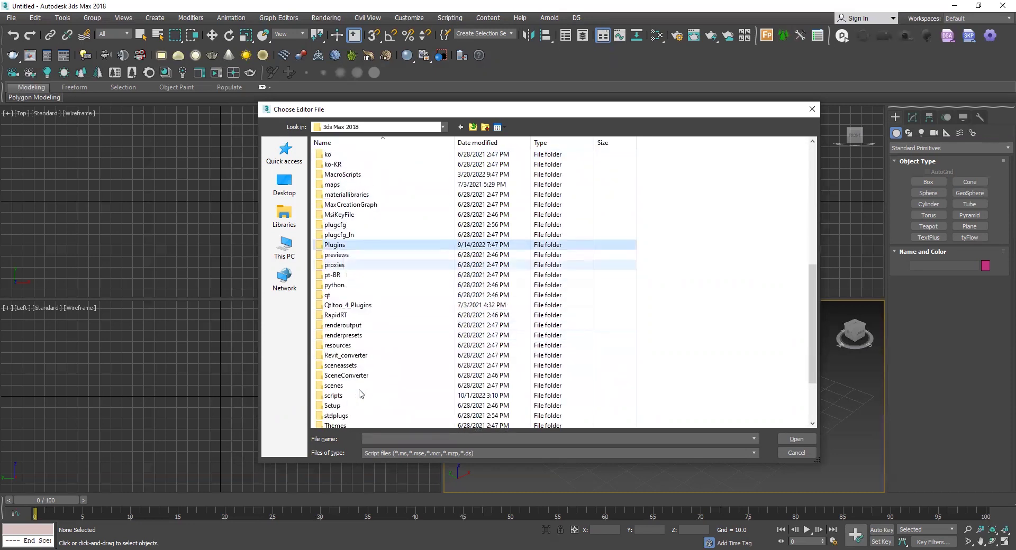
double_click(349, 396)
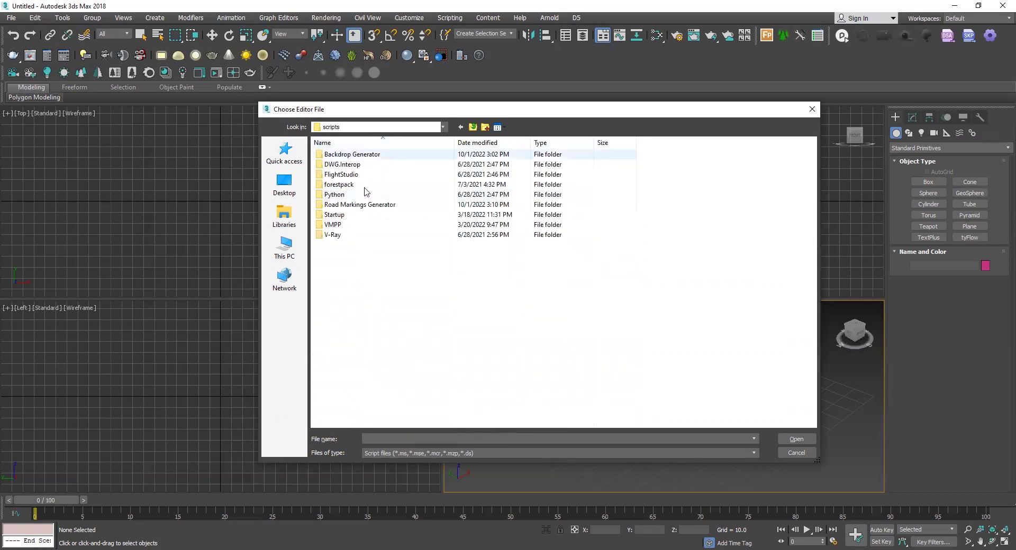
double_click(383, 208)
left_click(425, 217)
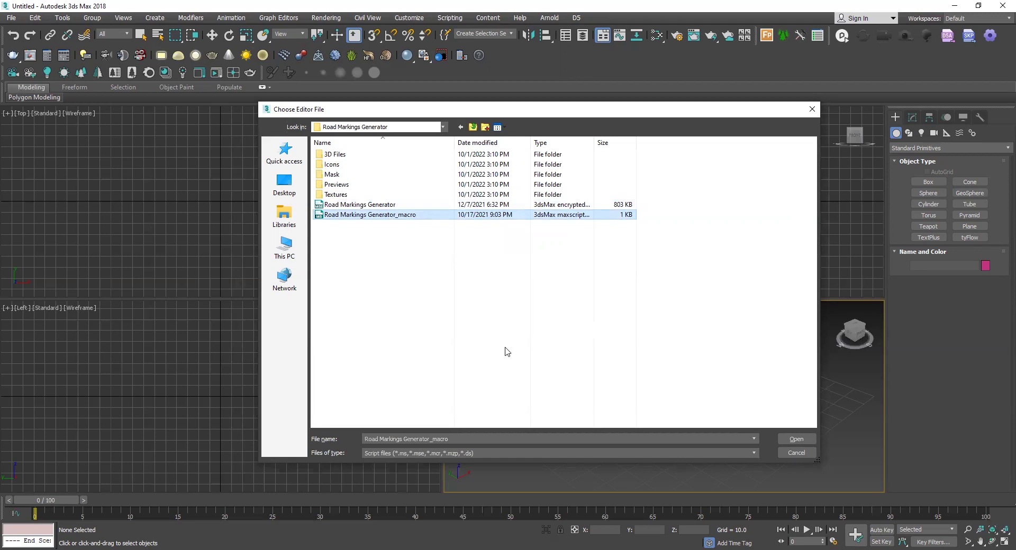
key("Return")
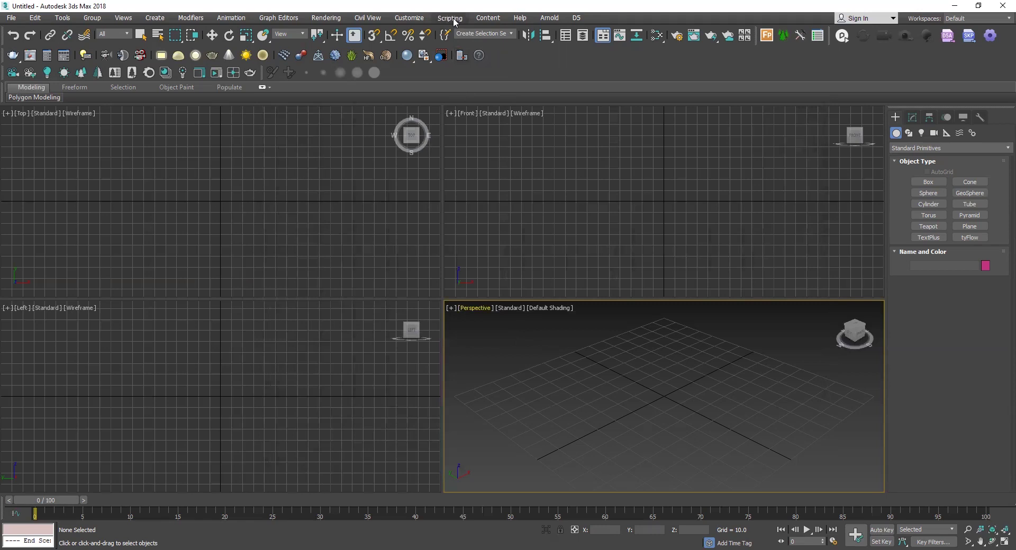
Open the user interface customization for toolbars and list the actions of the ArchvizTools category
left_click(409, 18)
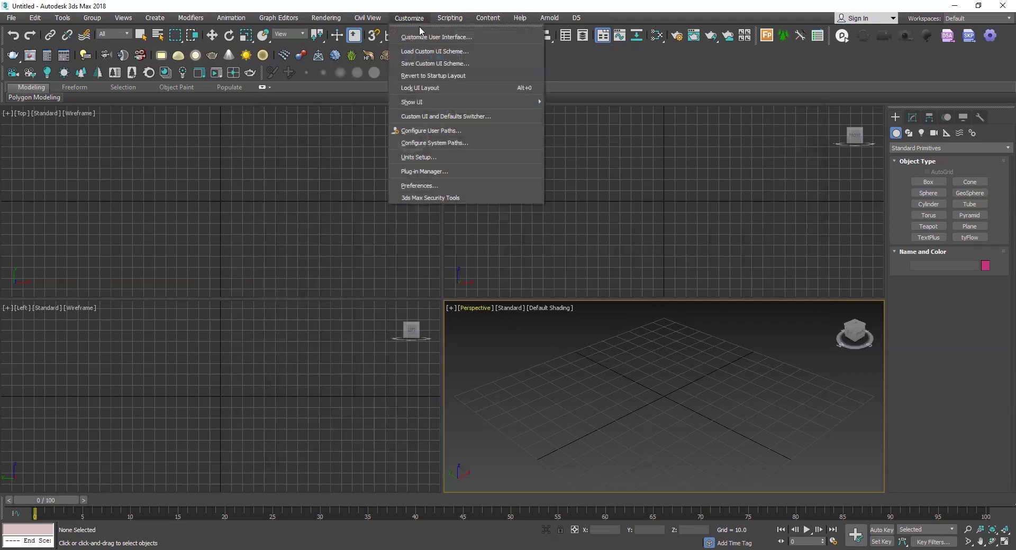
left_click(488, 38)
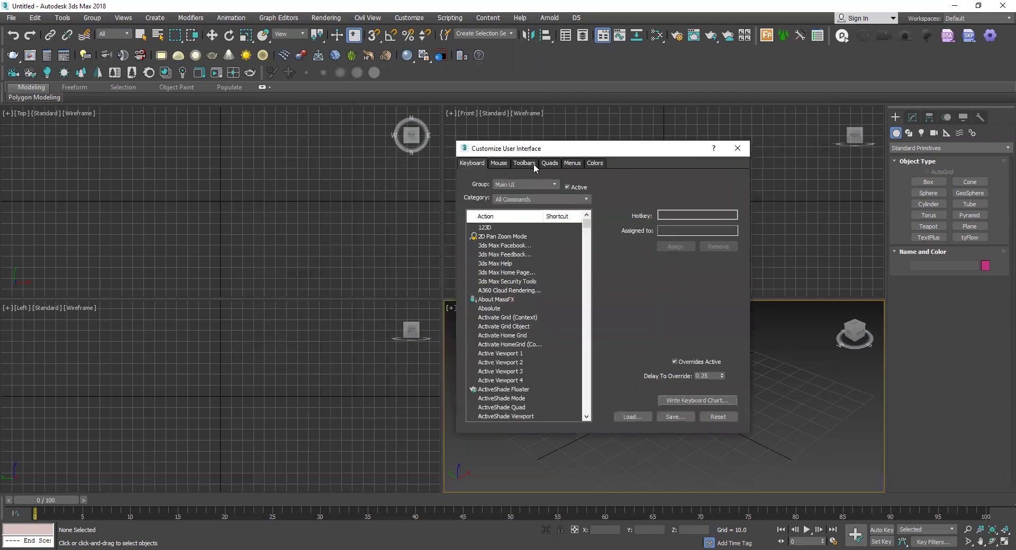
left_click(534, 164)
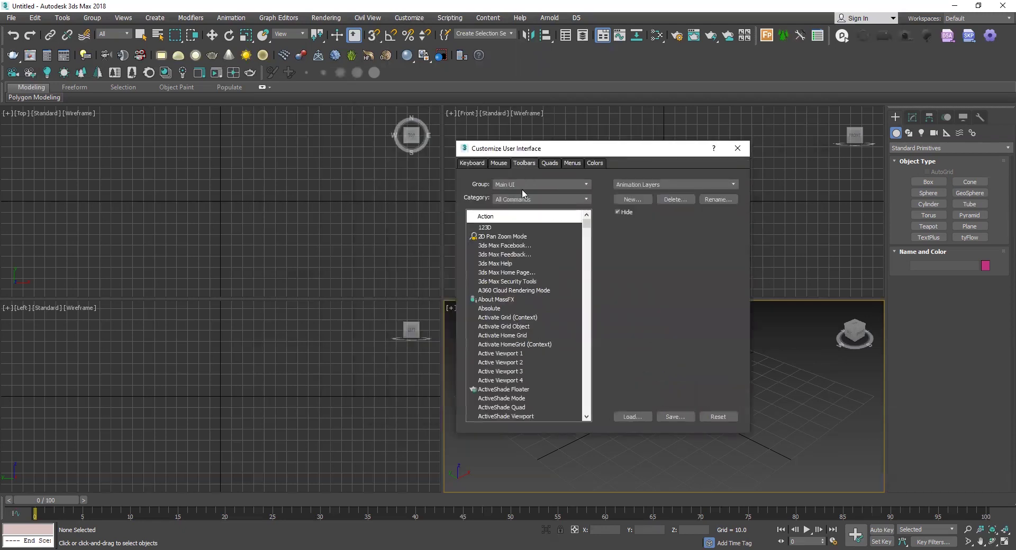
left_click(558, 198)
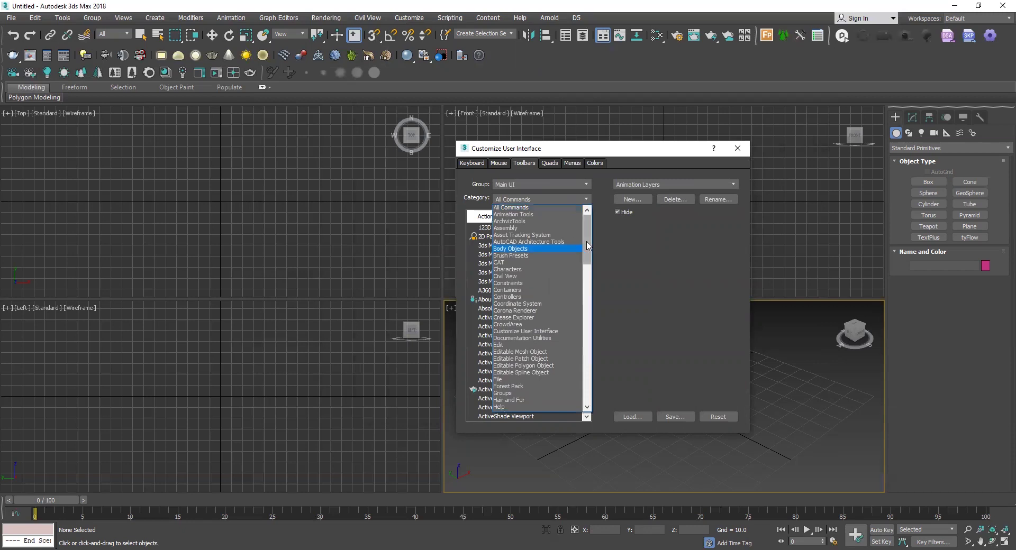
scroll(588, 244, "down", 4)
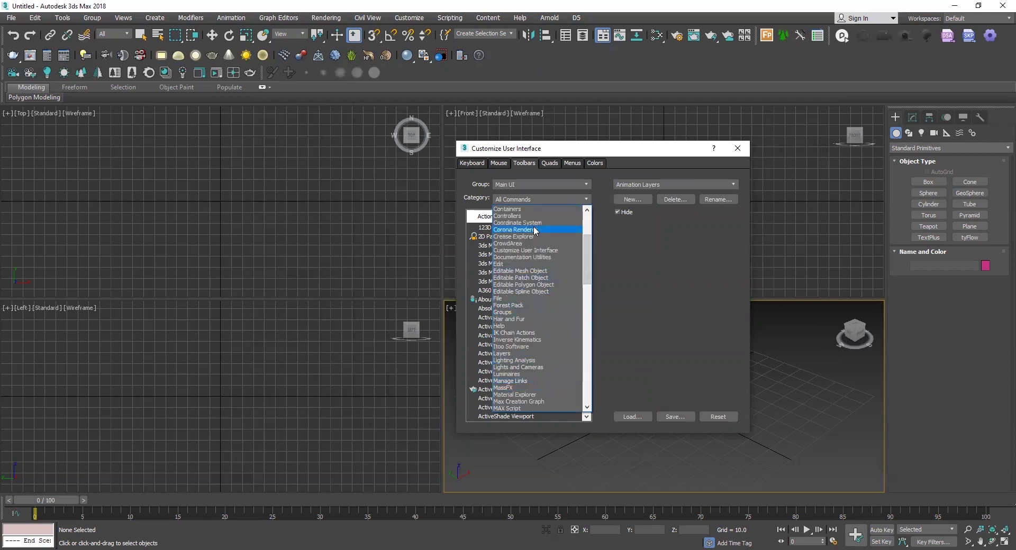
scroll(533, 230, "up", 4)
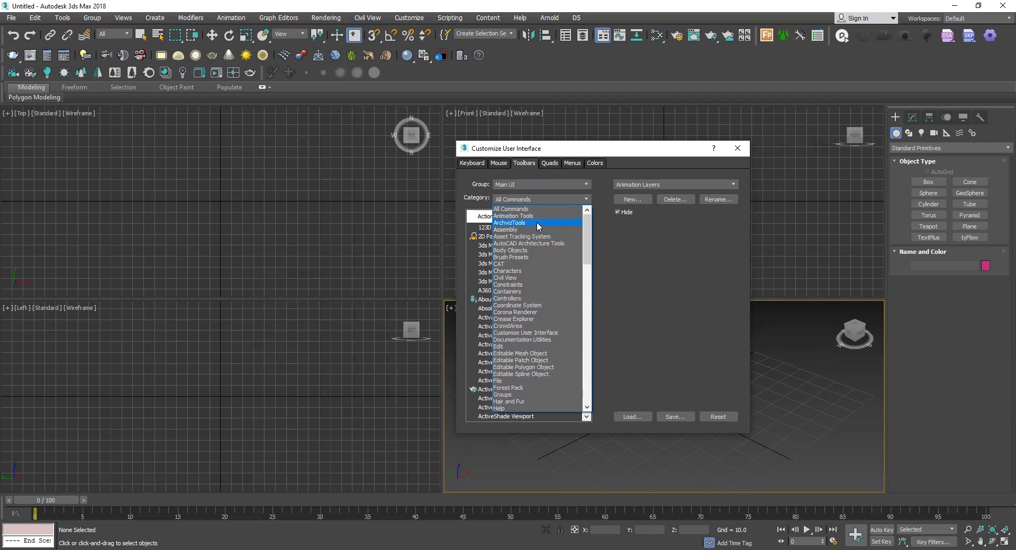
left_click(530, 223)
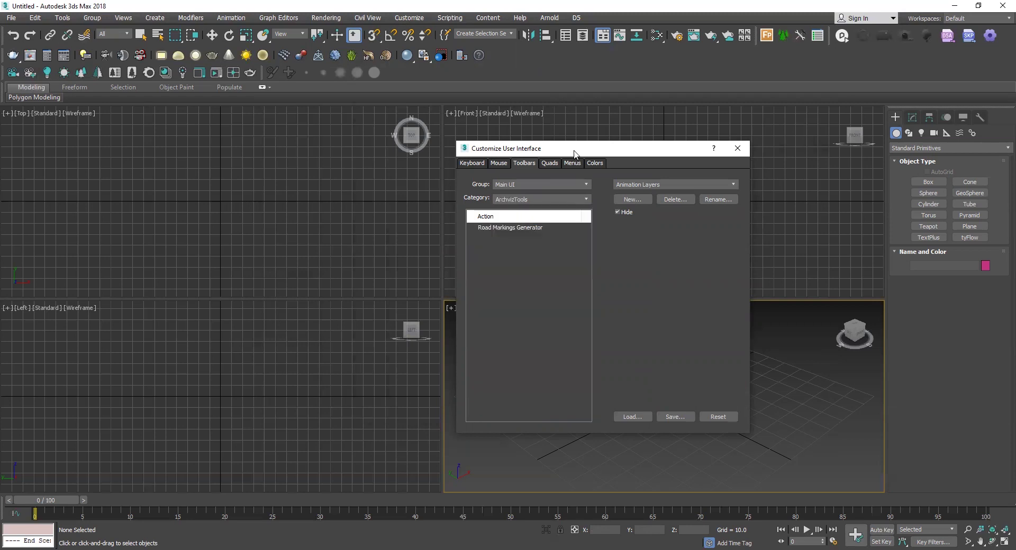
Create a new custom toolbar named RMG
left_click_drag(575, 150, 598, 151)
left_click(663, 201)
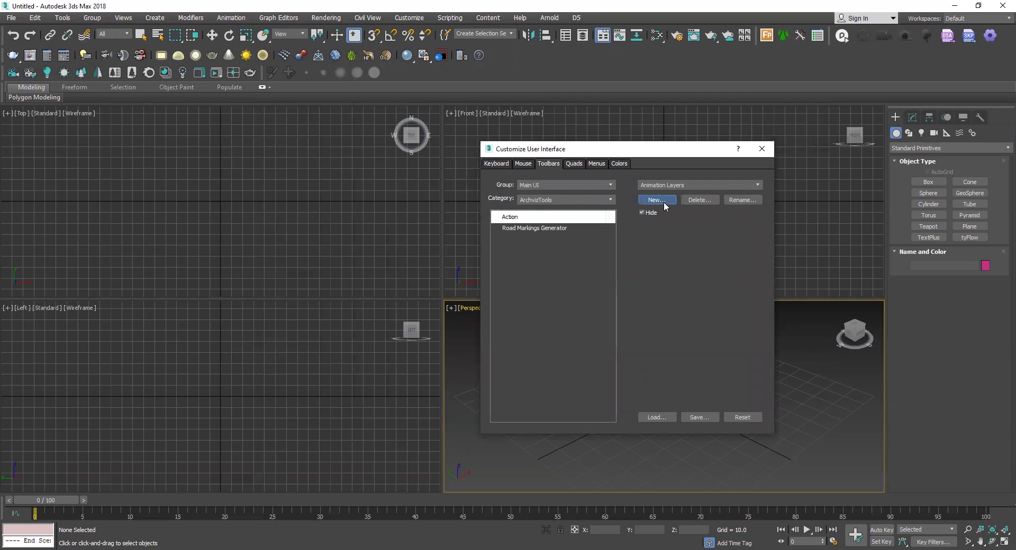
type("RM")
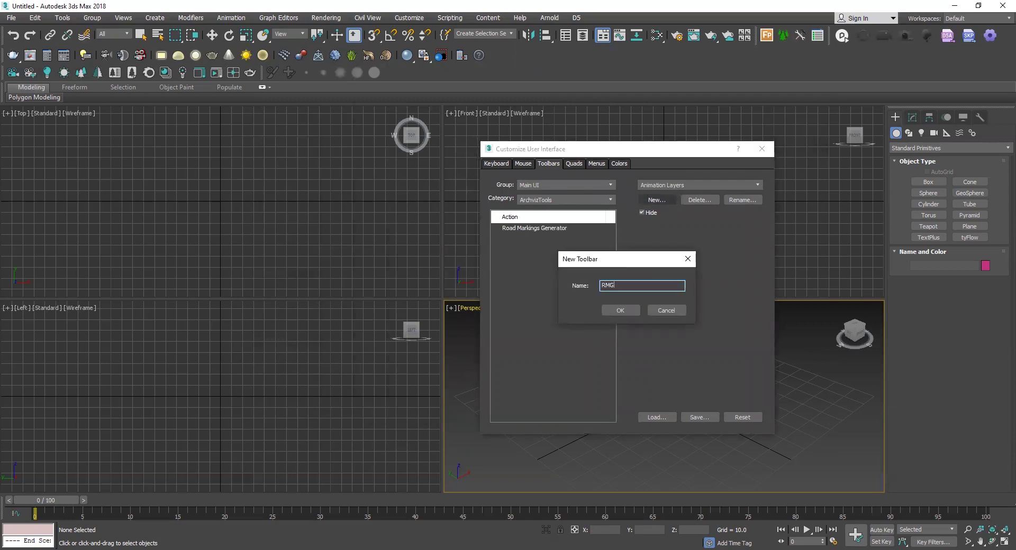
type("G")
key("Return")
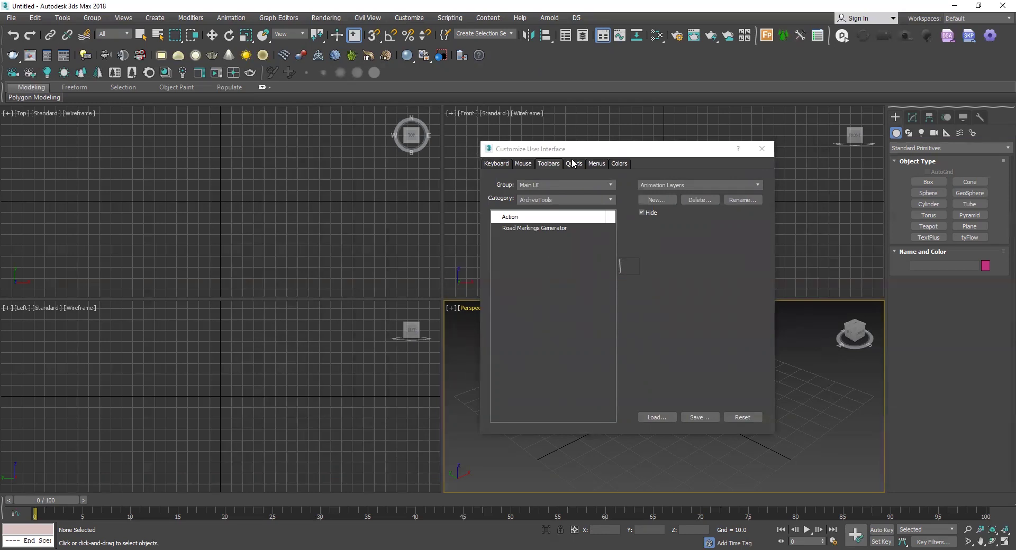
Add the Road Markings Generator action to the RMG toolbar and dock it beside the existing main toolbars
left_click(604, 260)
left_click_drag(618, 258, 457, 330)
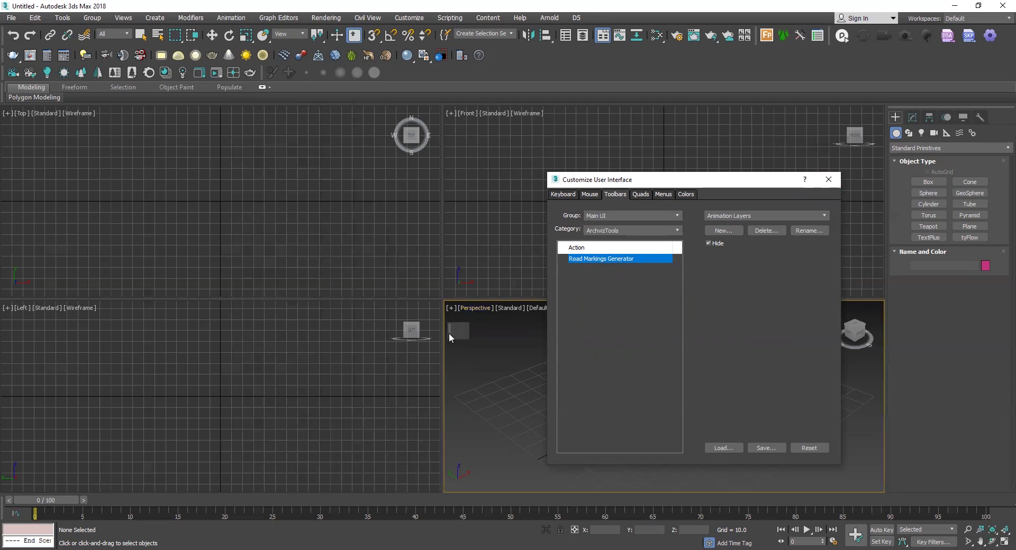
key("Escape")
left_click_drag(488, 46, 489, 56)
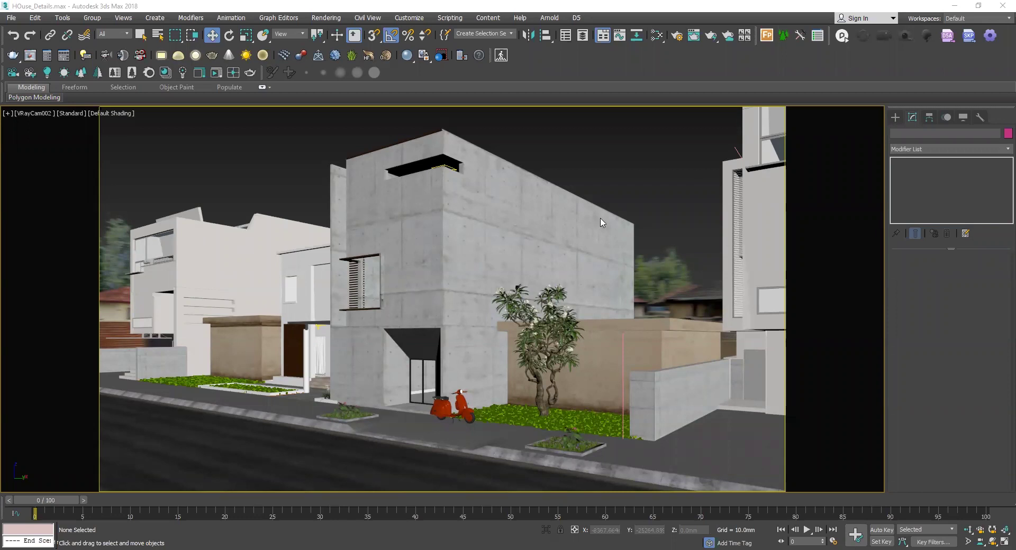
Draw a straight Line spline in the Top view along the road's centre, spanning its full length
left_click(426, 319)
key("t")
scroll(467, 324, "down", 4)
mouse_move(517, 332)
middle_mouse_down()
mouse_move(504, 332)
mouse_move(532, 340)
middle_mouse_up()
scroll(504, 331, "up", 2)
left_click(895, 116)
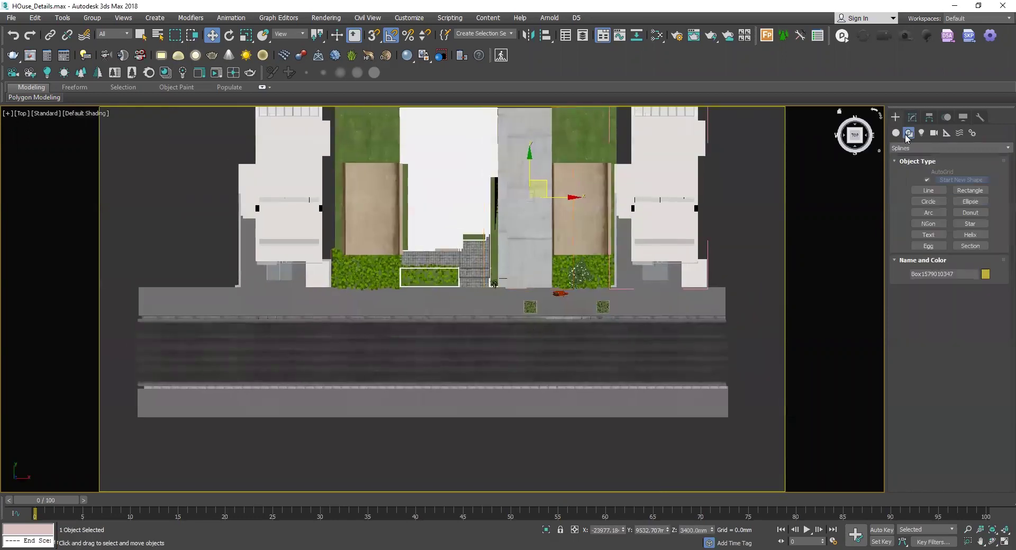
left_click(928, 190)
left_click(725, 353)
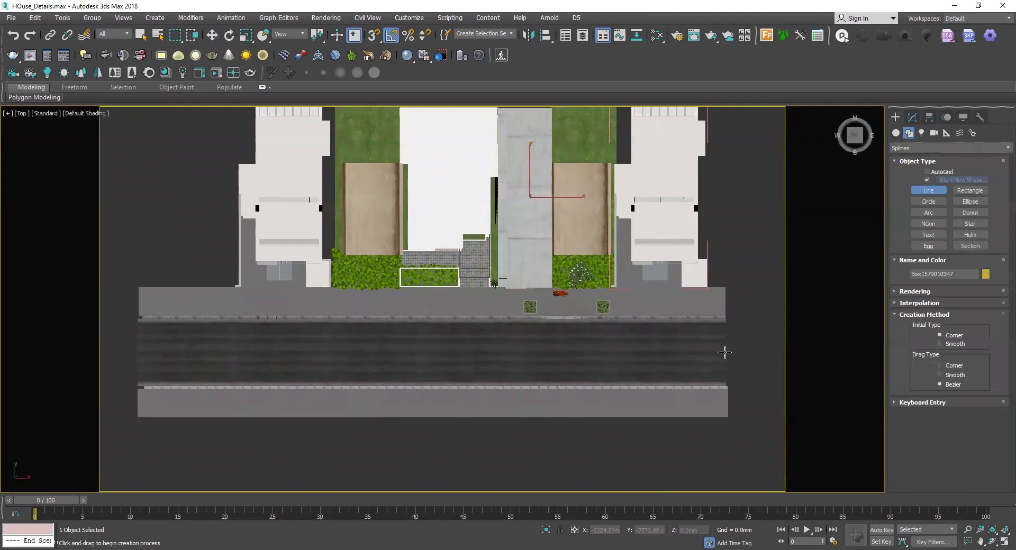
left_click(136, 352)
right_click(340, 400)
right_click(379, 398)
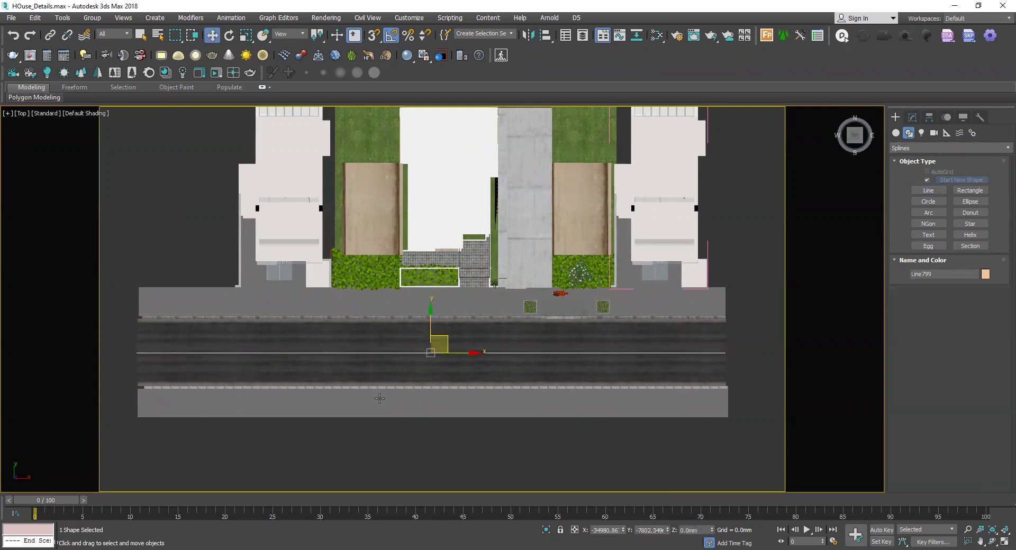
Switch to the Perspective view with the road line selected and run the Road Markings Generator 2.0 script
key("p")
scroll(505, 324, "up", 5)
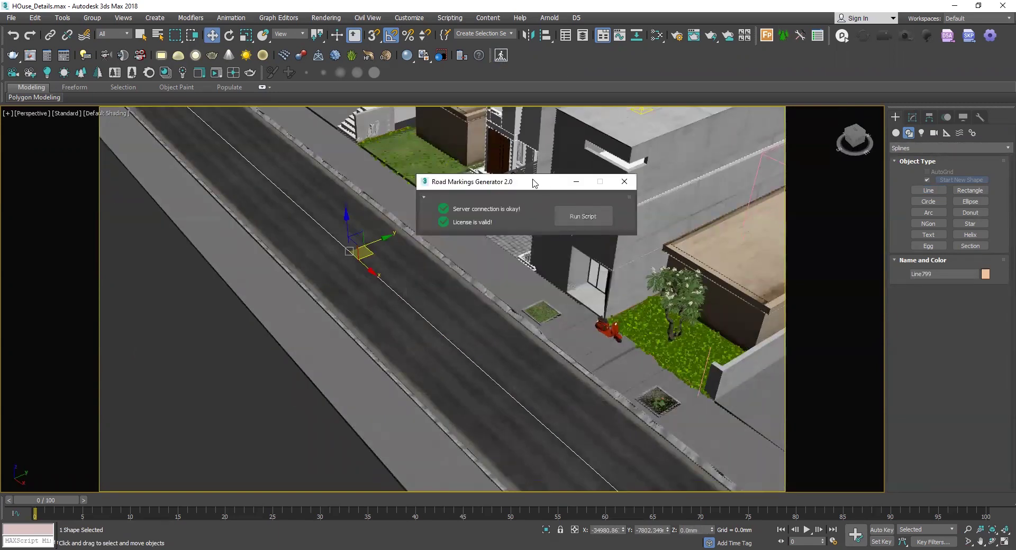
left_click_drag(535, 181, 578, 170)
left_click(598, 209)
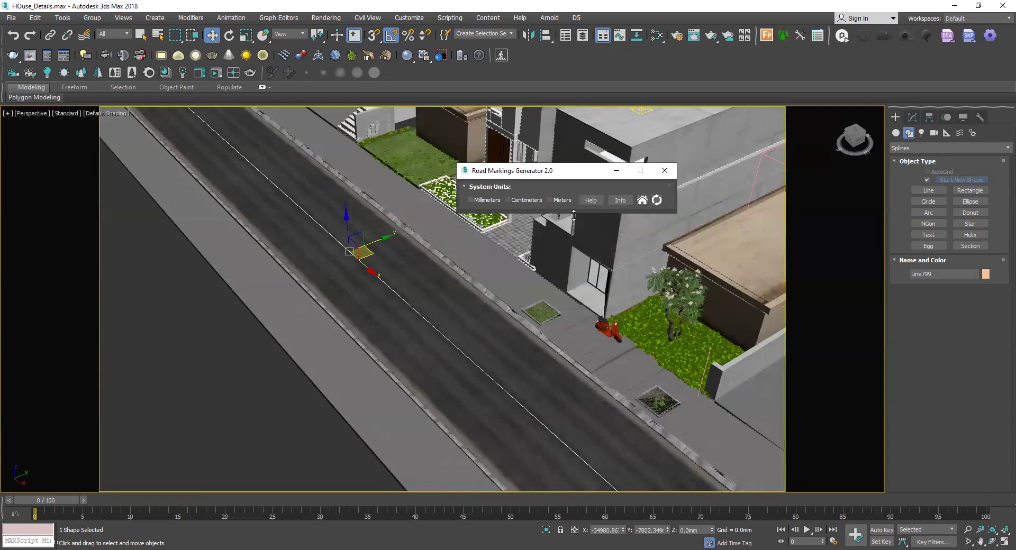
left_click_drag(573, 216, 574, 173)
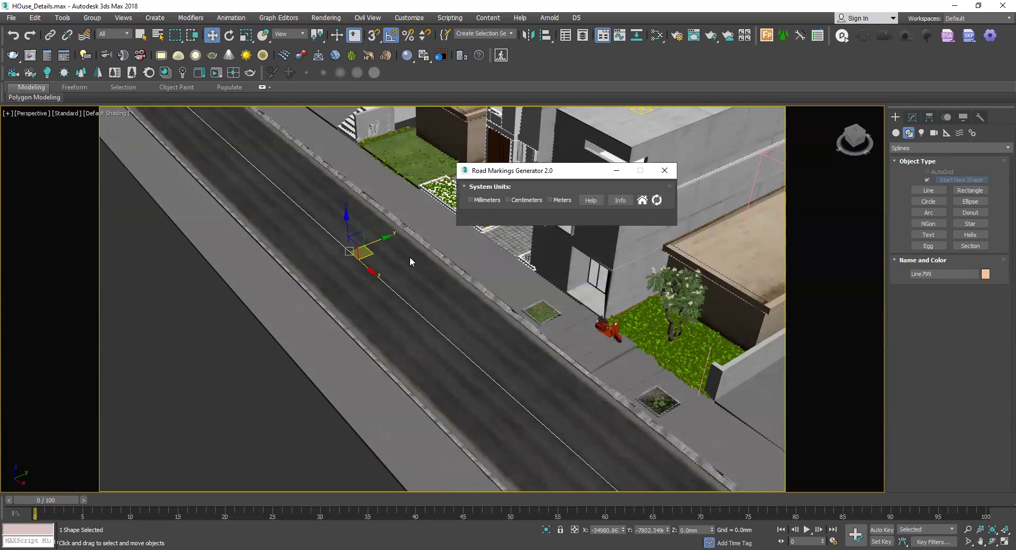
Set the generator's system units to Millimeters and apply Dashed Lines Style 2 to the selected centre line
left_click_drag(517, 170, 413, 269)
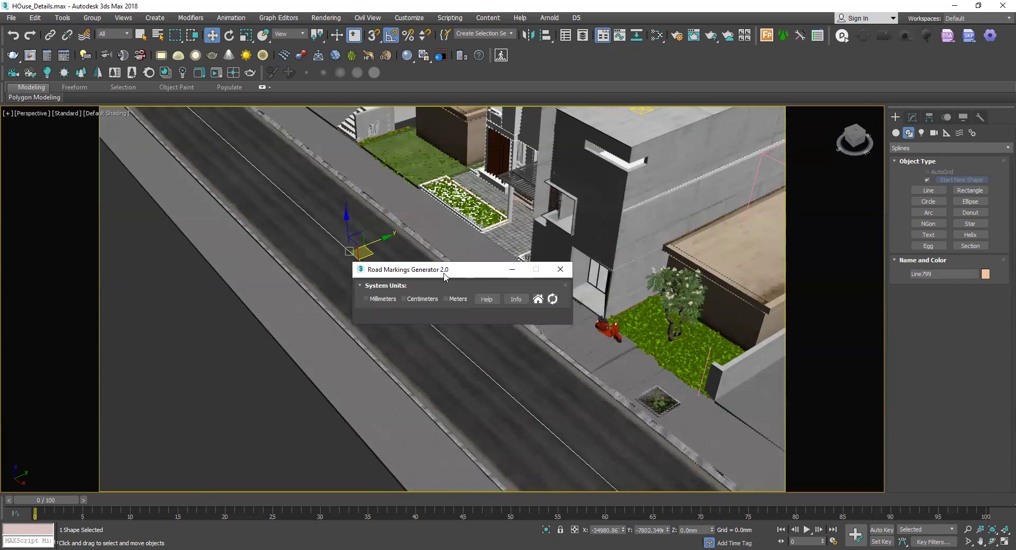
left_click_drag(443, 274, 614, 197)
left_click(398, 300)
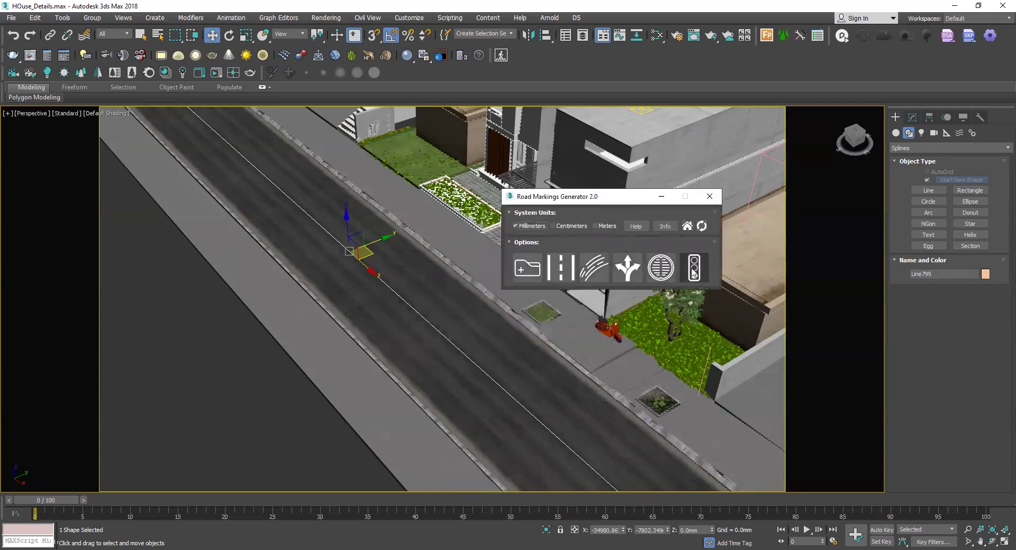
left_click(557, 269)
left_click_drag(614, 197, 663, 192)
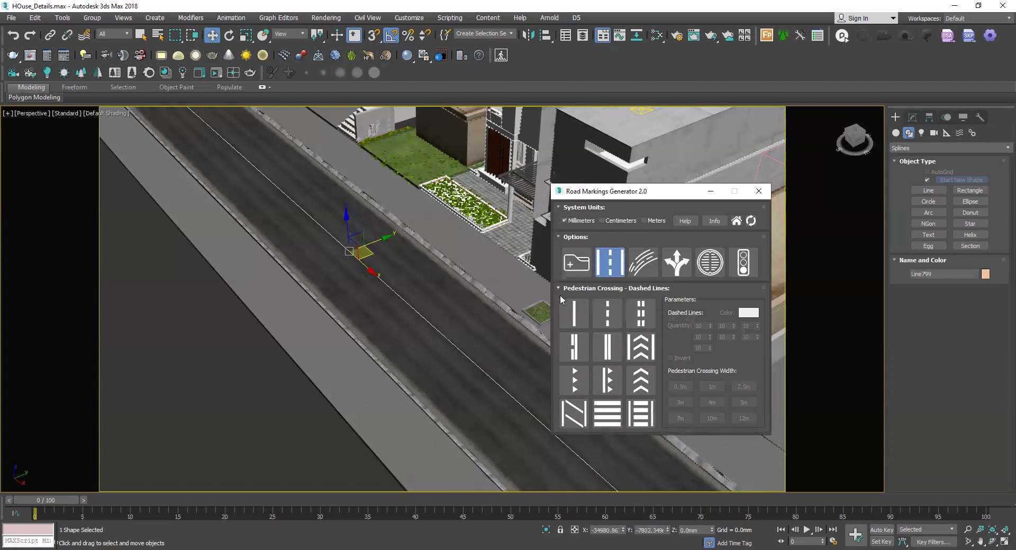
left_click(610, 316)
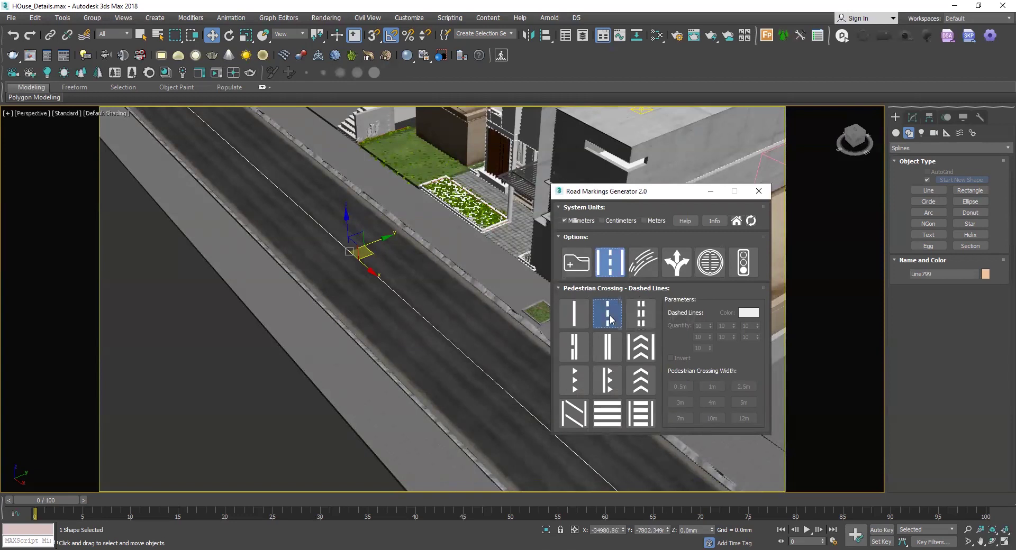
scroll(390, 259, "up", 4)
scroll(390, 259, "down", 5)
scroll(359, 285, "up", 6)
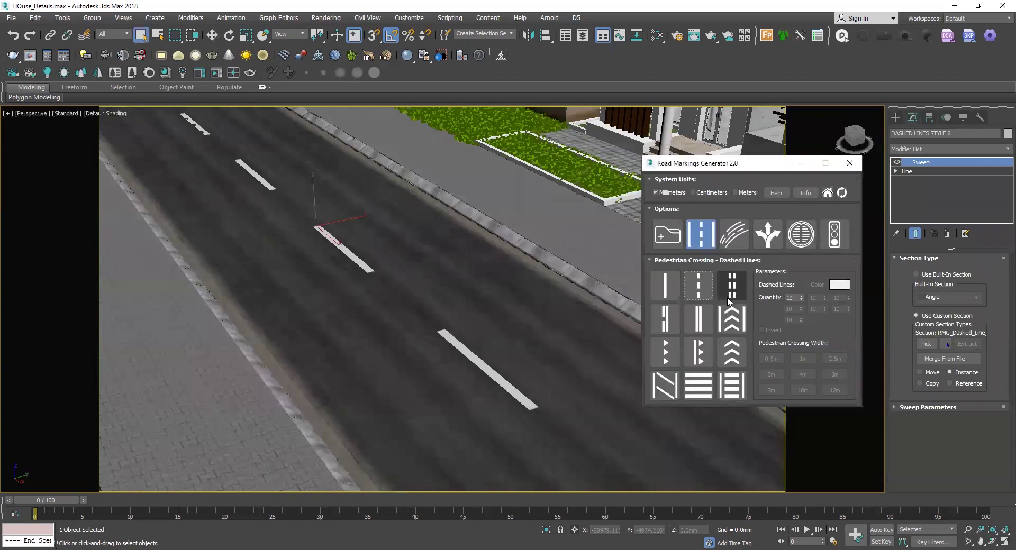
Adjust the quantity of dashes on the centre line down and up, ending at 27
left_click(803, 300)
left_click(803, 300)
left_click(802, 300)
left_click(802, 300)
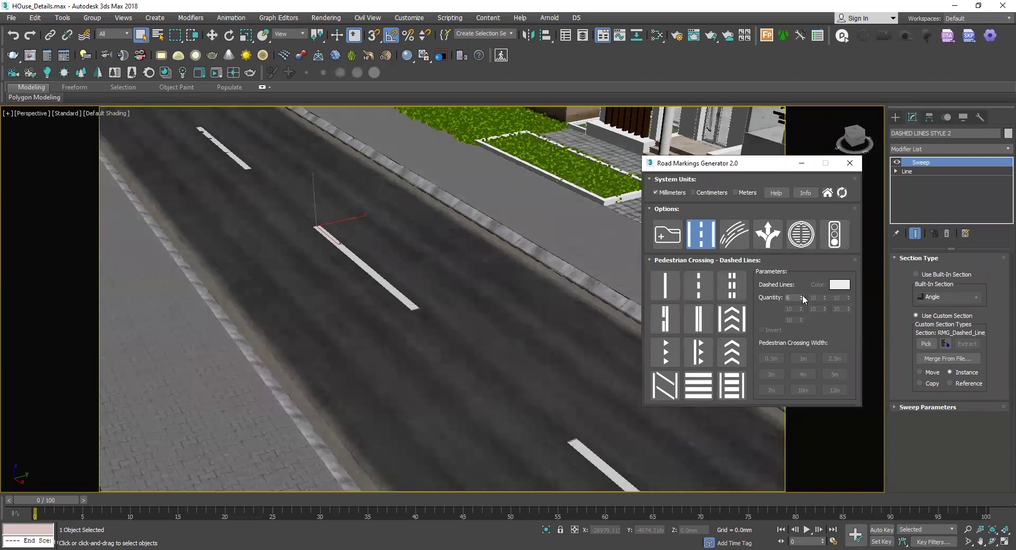
left_click(802, 297)
left_click(802, 296)
left_click(802, 296)
left_click(802, 296)
left_click(802, 296)
left_click(802, 297)
left_click(803, 296)
left_click(803, 296)
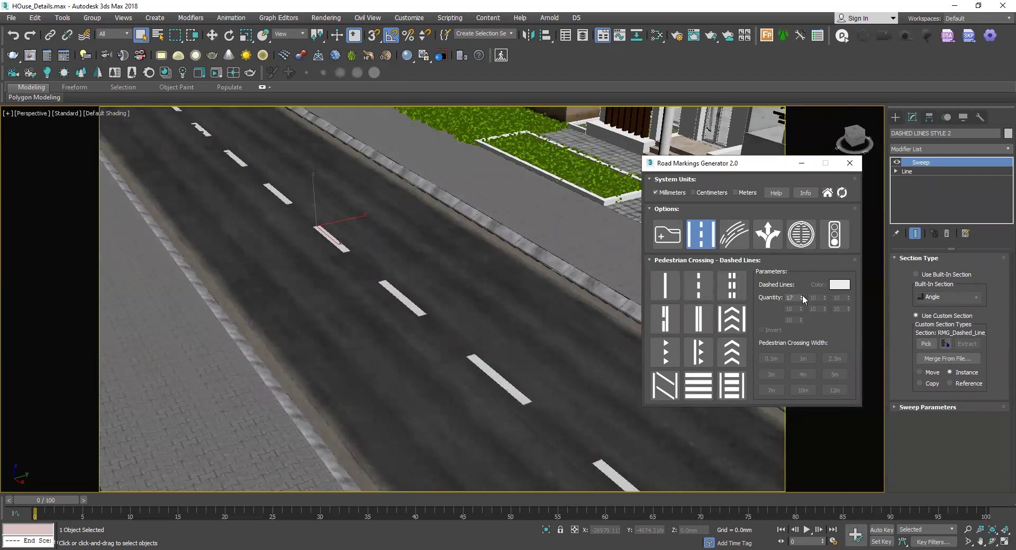
left_click(802, 296)
left_click(802, 296)
left_click(802, 296)
left_click(802, 295)
left_click(802, 299)
left_click(802, 297)
left_click(802, 300)
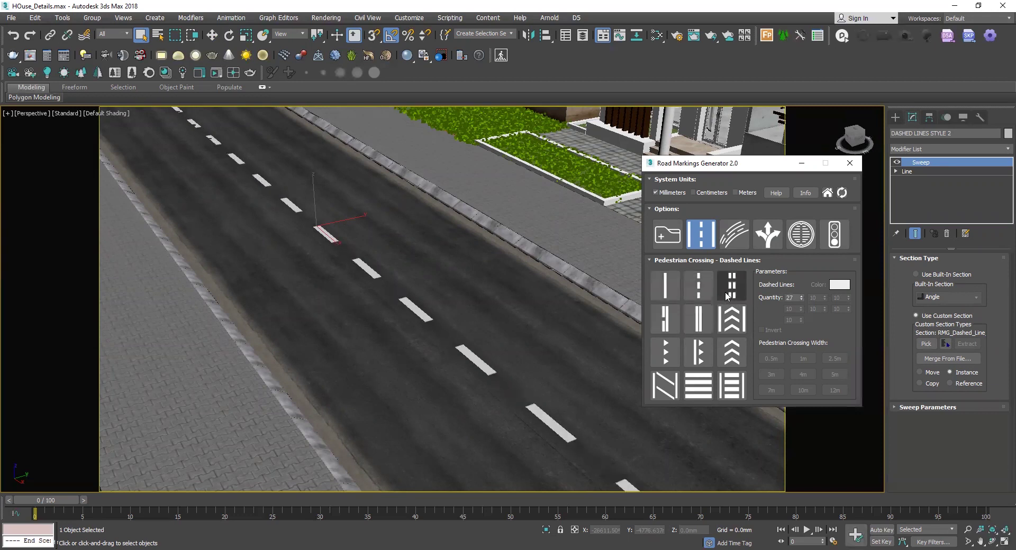
Make a copy of the centre dashed line along the road edge beside the houses
left_click(666, 291)
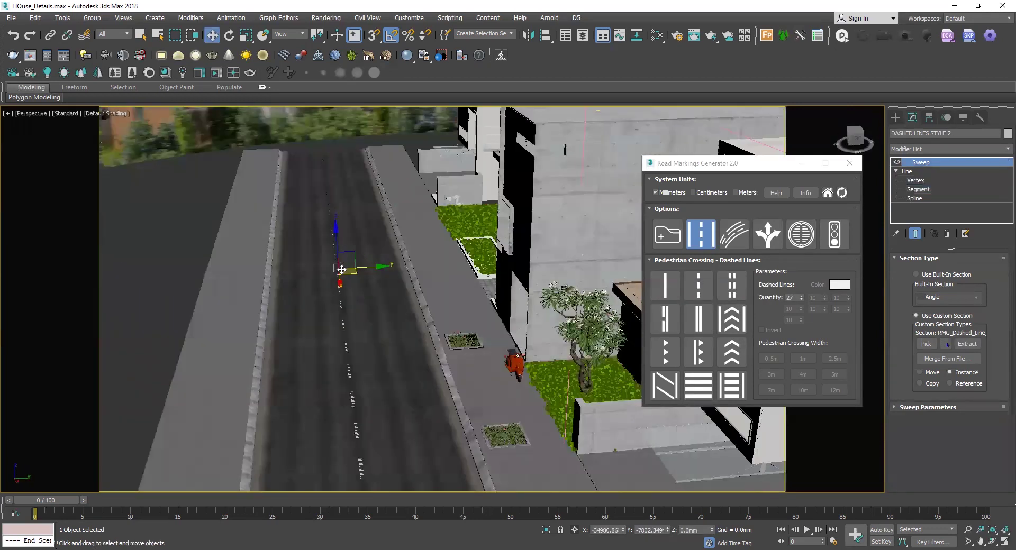
scroll(341, 270, "up", 5)
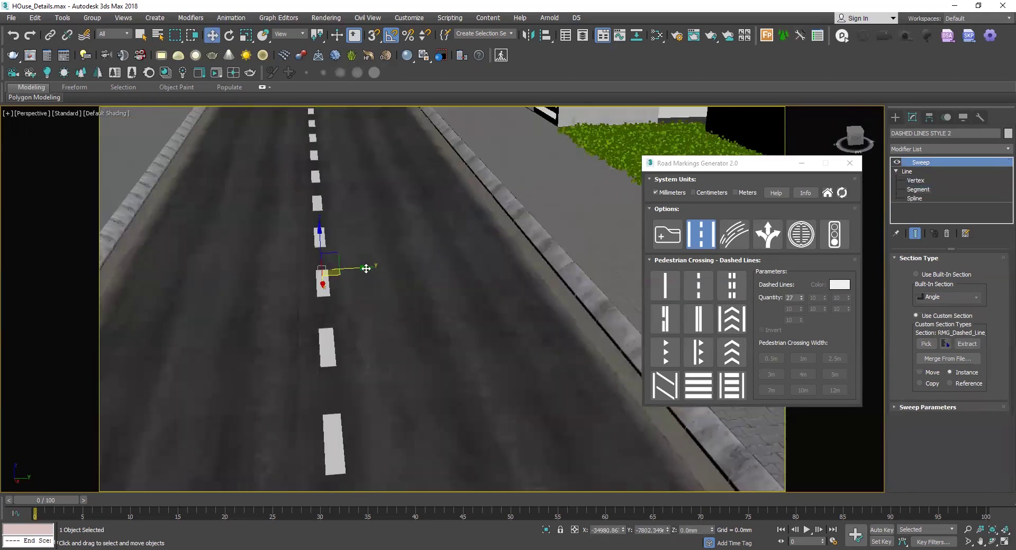
left_click_drag(366, 269, 551, 260, "shift")
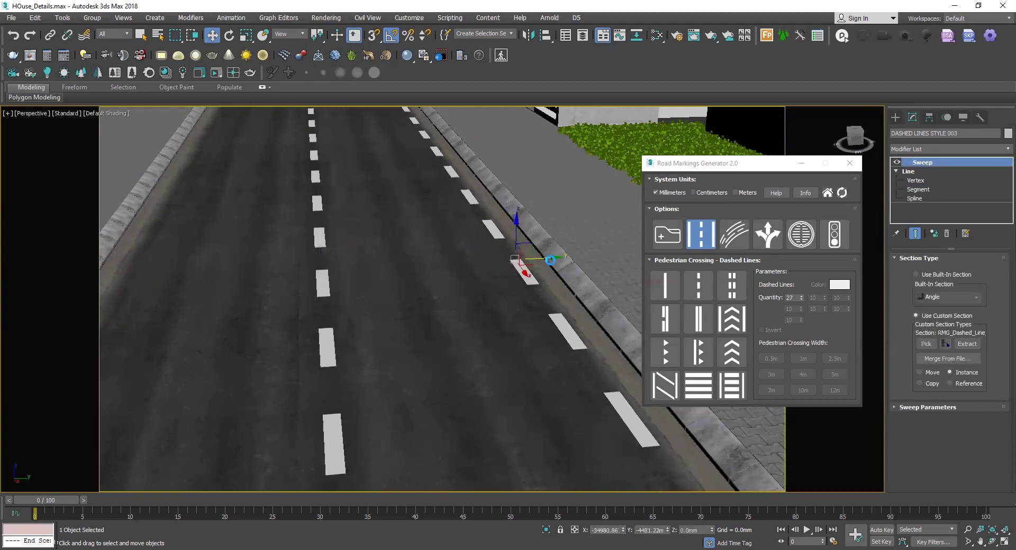
left_click(513, 326)
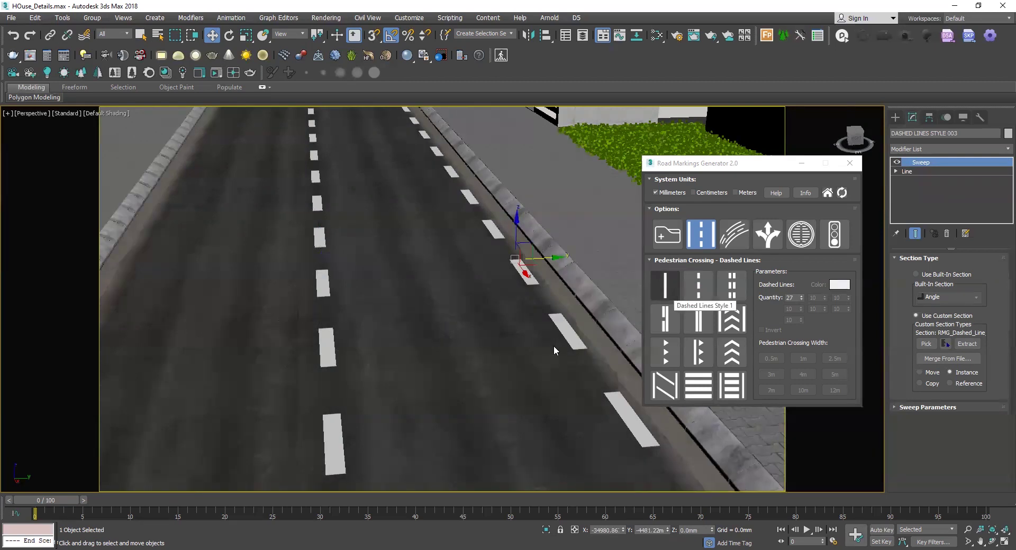
Apply Dashed Lines Style 1 to the copied edge line and set its colour to orange-yellow (RGB 220, 166, 49)
middle_click_drag(521, 278, 413, 259)
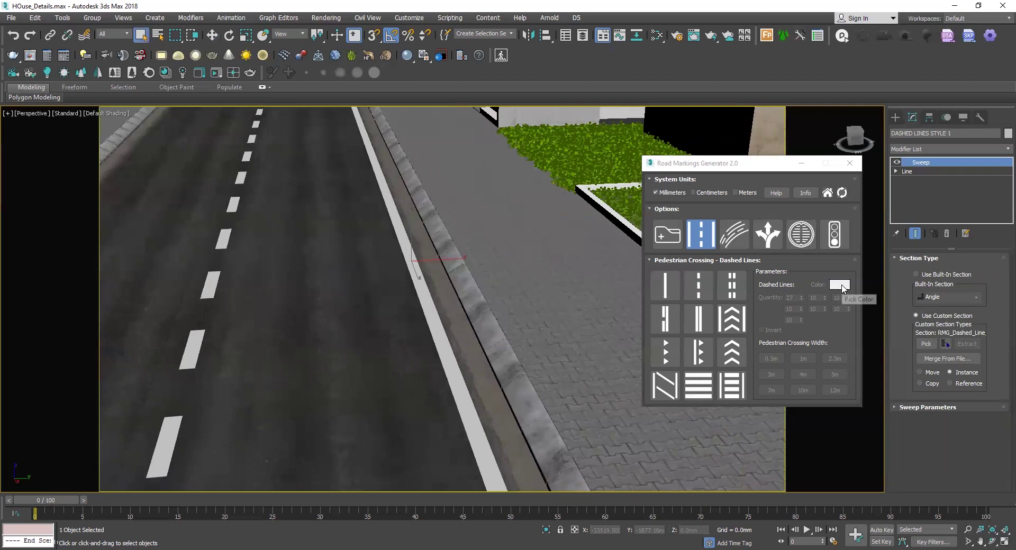
left_click(840, 286)
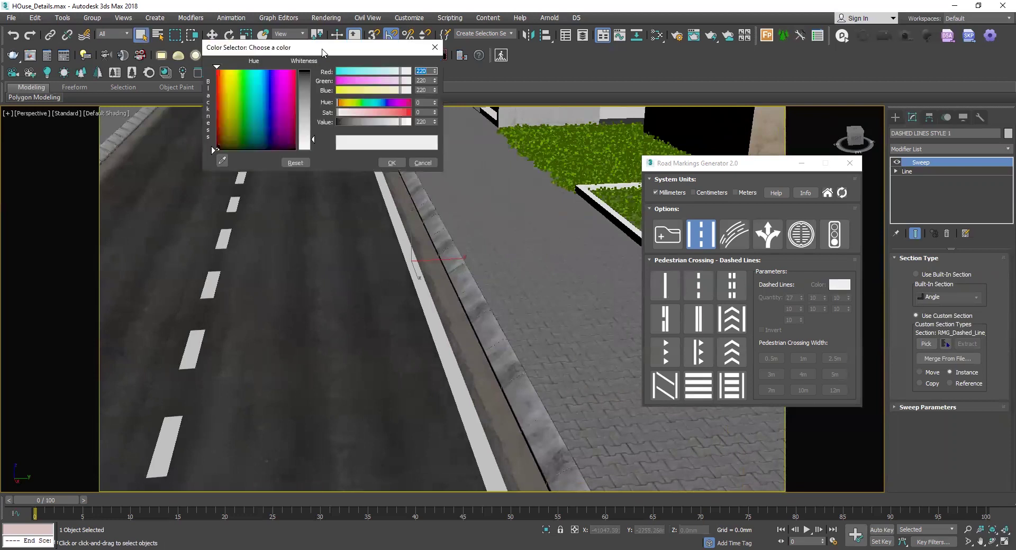
left_click_drag(325, 52, 366, 138)
left_click(382, 189)
left_click_drag(380, 198, 437, 201)
left_click(385, 189)
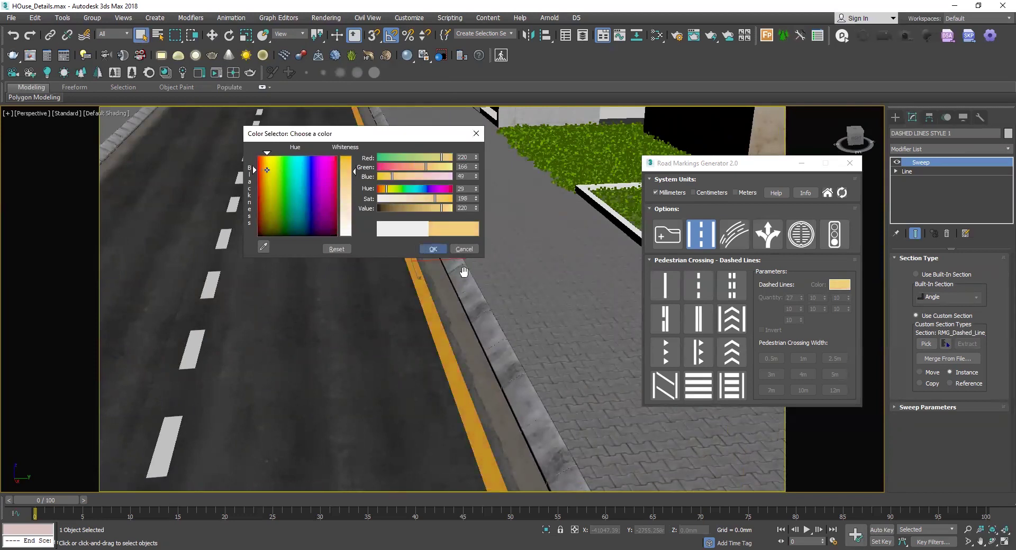
Copy the solid orange-yellow edge line across the road and align the copy with the opposite kerb
scroll(486, 280, "down", 3)
middle_click_drag(486, 280, 487, 272)
key("w")
left_click_drag(504, 247, 233, 249, "shift")
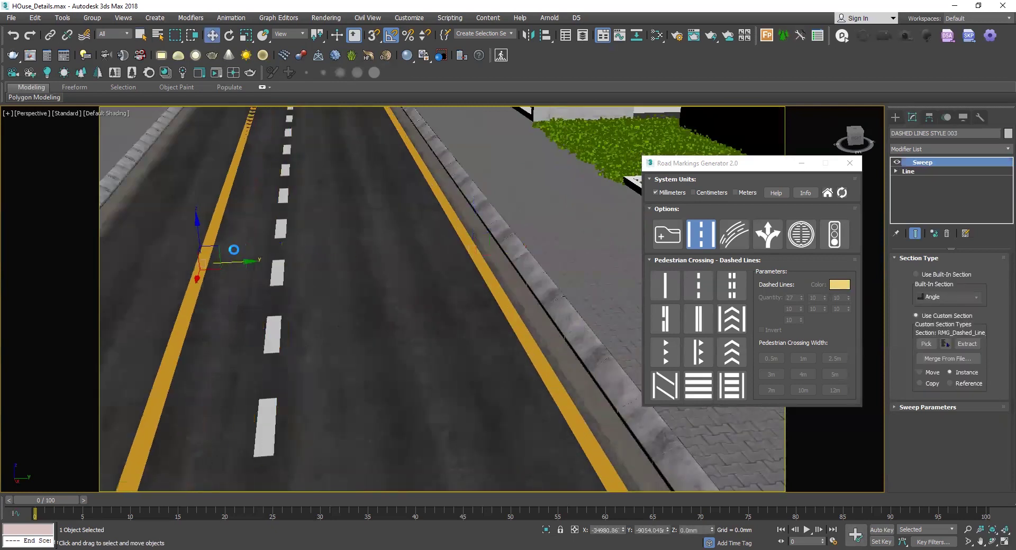
left_click(502, 326)
middle_click_drag(297, 274, 473, 276)
left_click_drag(415, 264, 291, 266)
Delete the white dashed line running along the road's centre
middle_click_drag(352, 258, 461, 245, "alt")
scroll(427, 255, "down", 3)
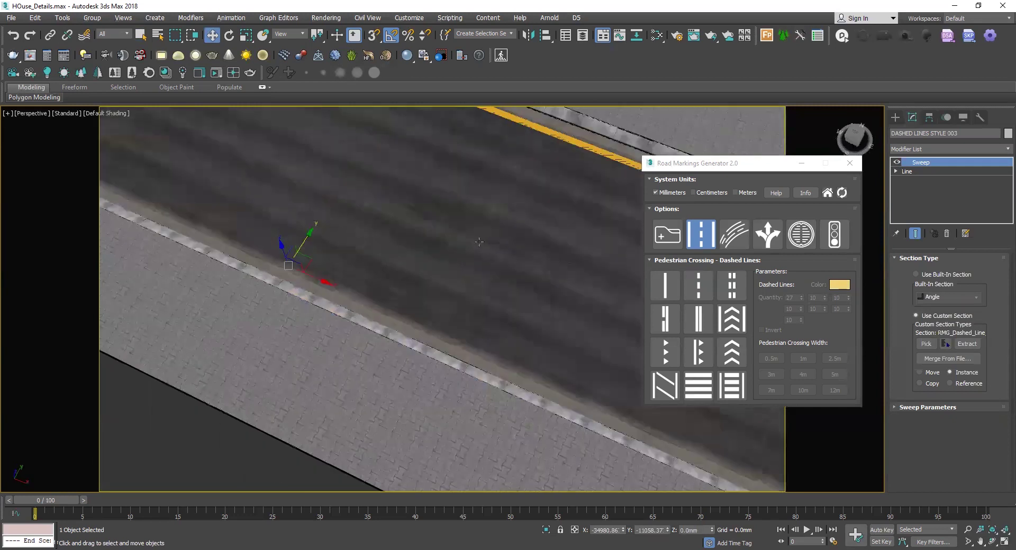
scroll(444, 266, "down", 5)
scroll(418, 283, "up", 3)
scroll(418, 283, "up", 5)
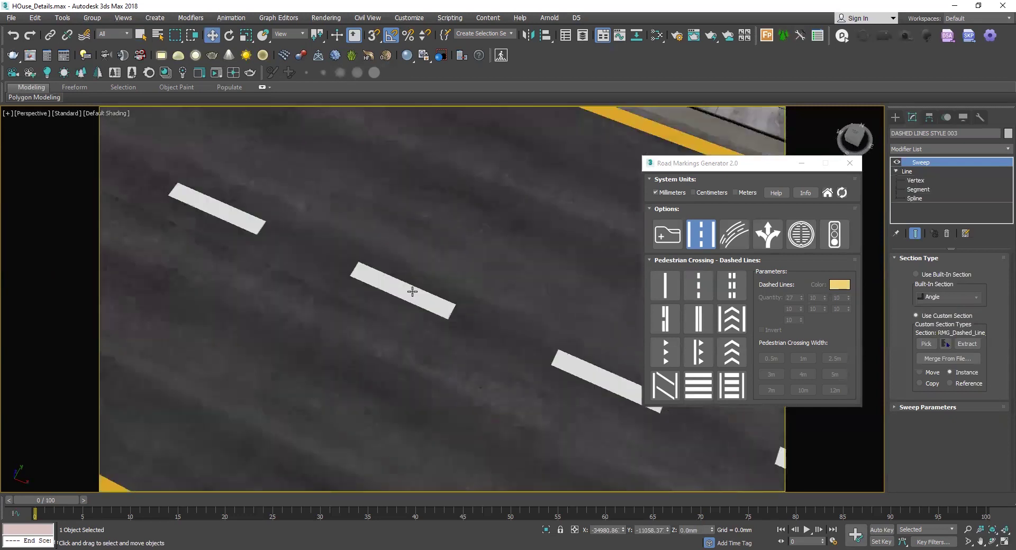
key("Delete")
scroll(413, 300, "down", 4)
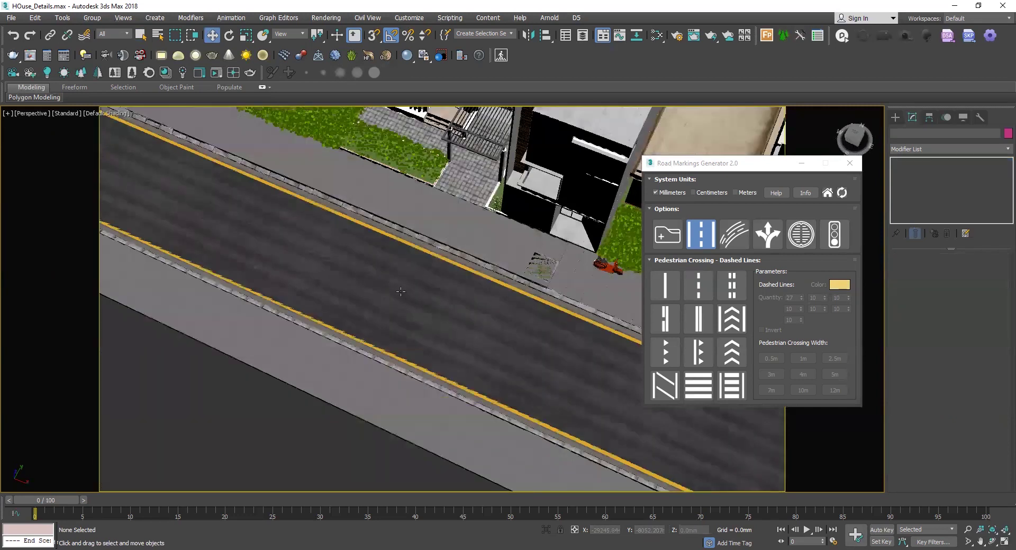
Draw an L-shaped Line spline in the Top view from the road's centre past its end and fillet its corner
middle_click_drag(568, 288, 440, 292, "alt")
scroll(472, 312, "down", 3)
key("t")
scroll(468, 347, "up", 4)
middle_click_drag(457, 354, 276, 339)
left_click(896, 117)
left_click(970, 190)
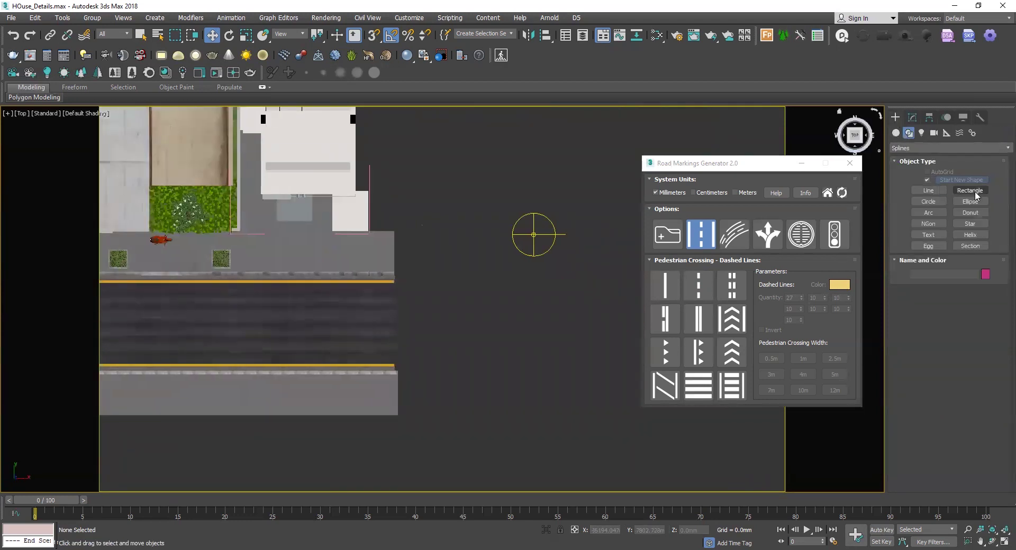
left_click(929, 190)
left_click(228, 322)
left_click(475, 322)
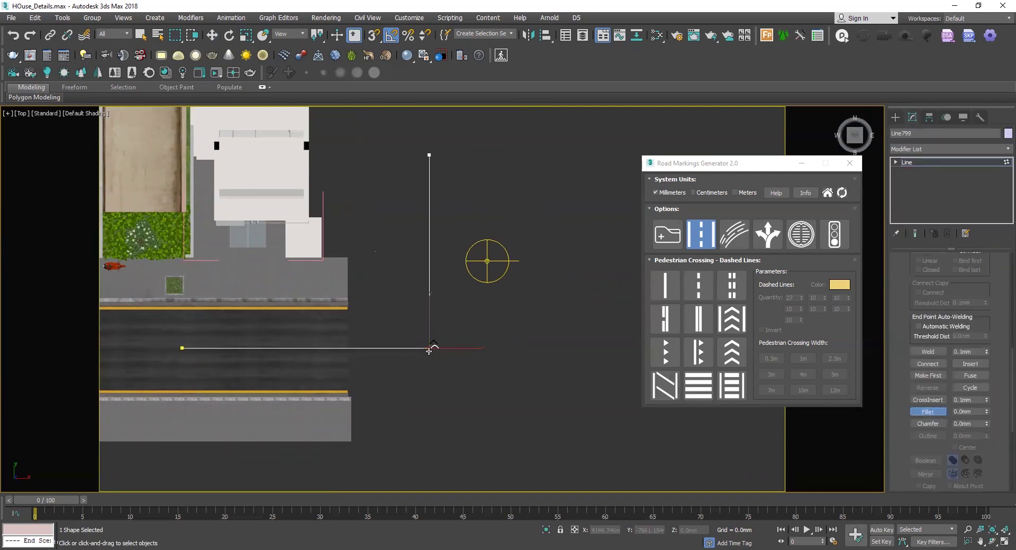
left_click_drag(429, 348, 435, 335)
right_click(463, 351)
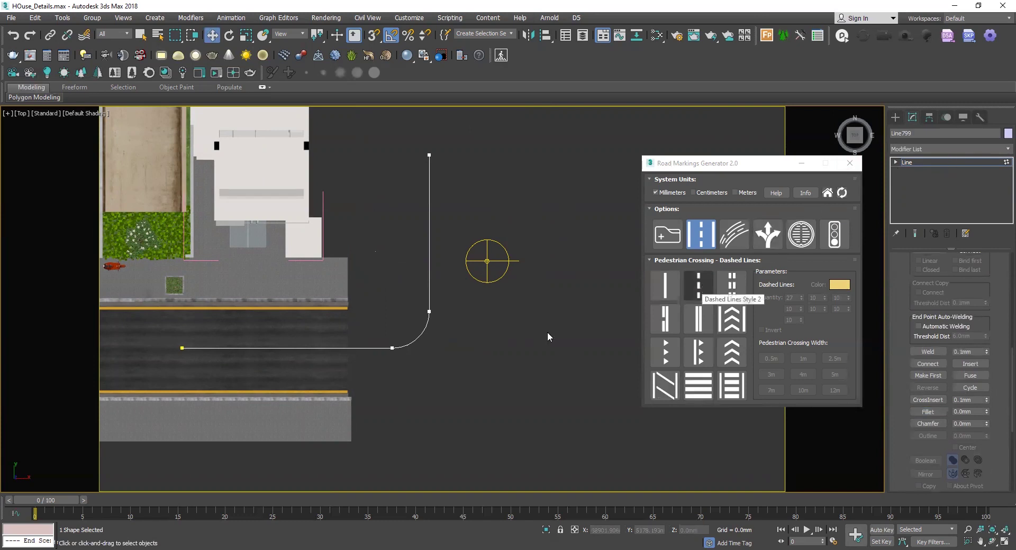
Apply Dashed Lines Style 2 to the filleted L-shaped line and set its colour to white
scroll(392, 312, "up", 2)
middle_click_drag(391, 343, 430, 381)
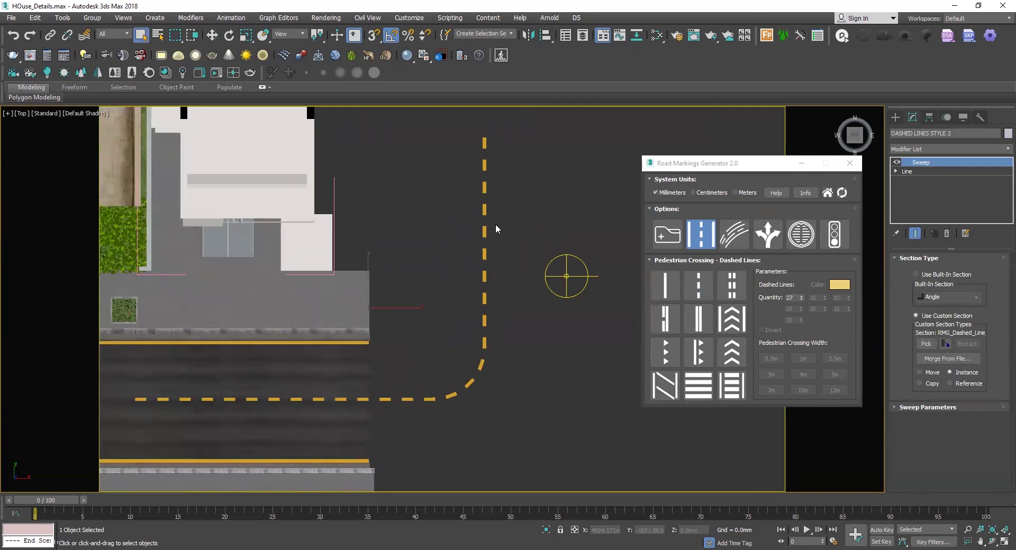
scroll(438, 409, "down", 1)
middle_click_drag(453, 373, 477, 370)
scroll(518, 371, "up", 1)
scroll(475, 369, "down", 1)
scroll(473, 368, "up", 1)
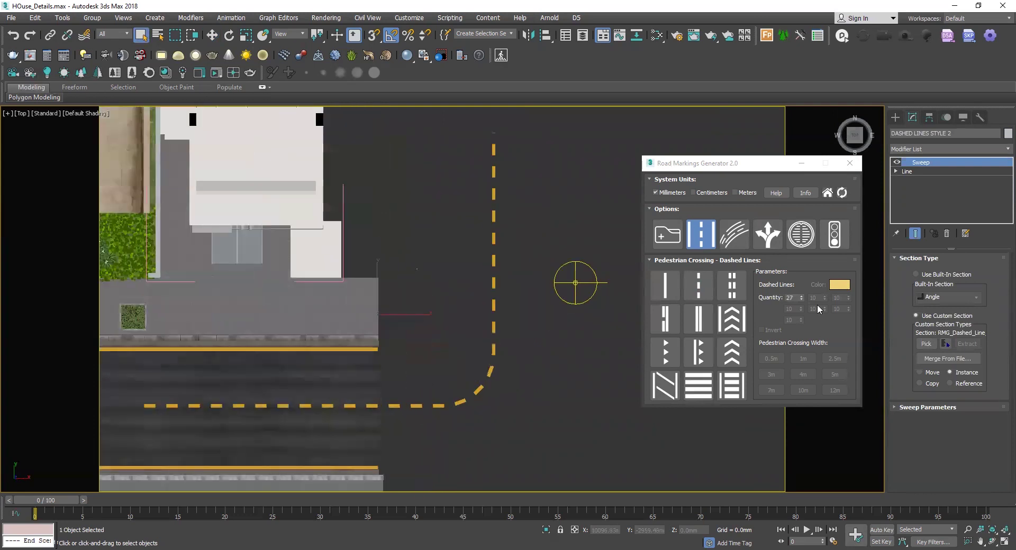
left_click(840, 284)
left_click_drag(417, 200, 371, 199)
left_click(432, 247)
scroll(430, 323, "down", 3)
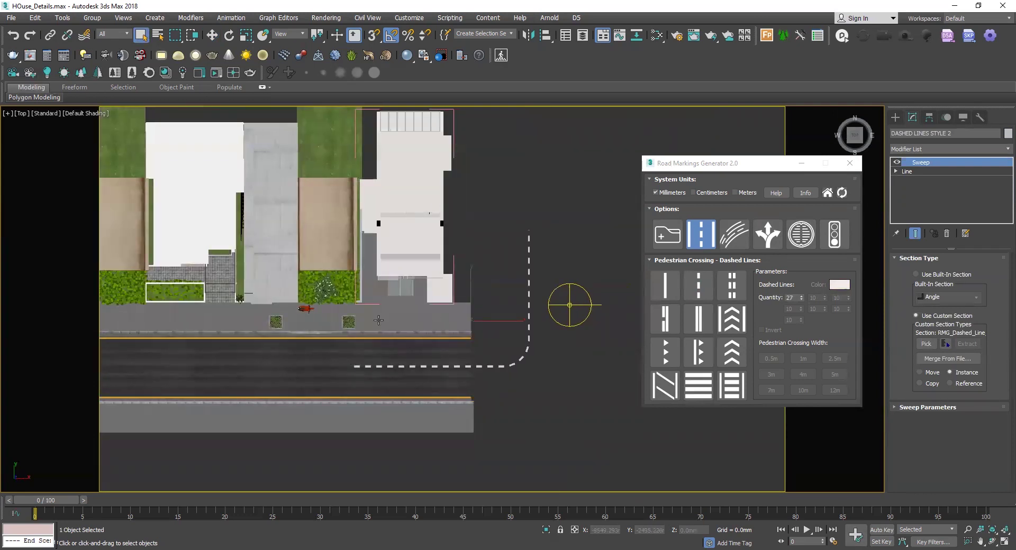
scroll(379, 320, "down", 2)
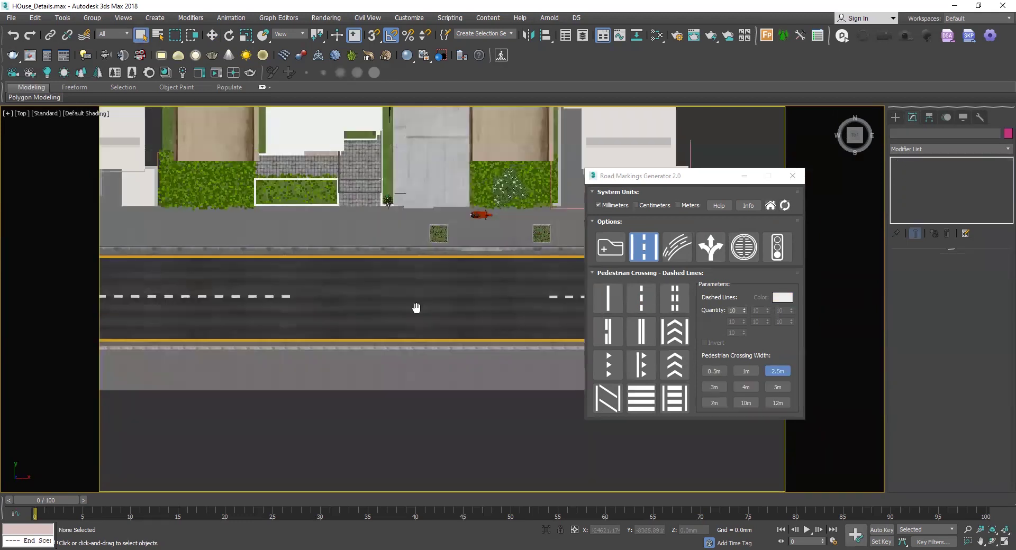
Draw a straight Line spline across the road between its two yellow edge lines, in the gap between the centre dashes
middle_click_drag(415, 306, 428, 289)
scroll(328, 256, "up", 2)
middle_click_drag(326, 252, 330, 269)
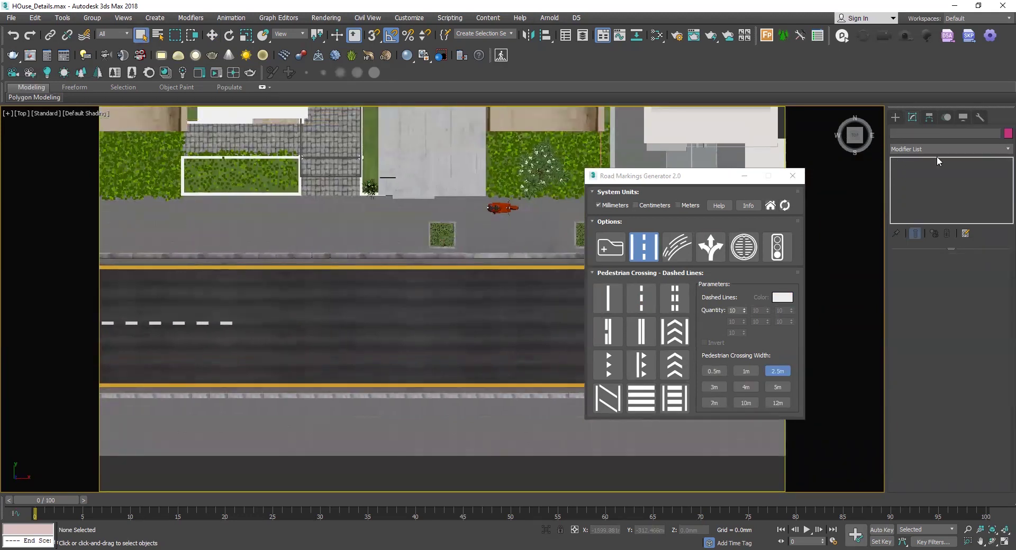
left_click(896, 117)
left_click(929, 190)
left_click(328, 270)
left_click(329, 381)
right_click(328, 380)
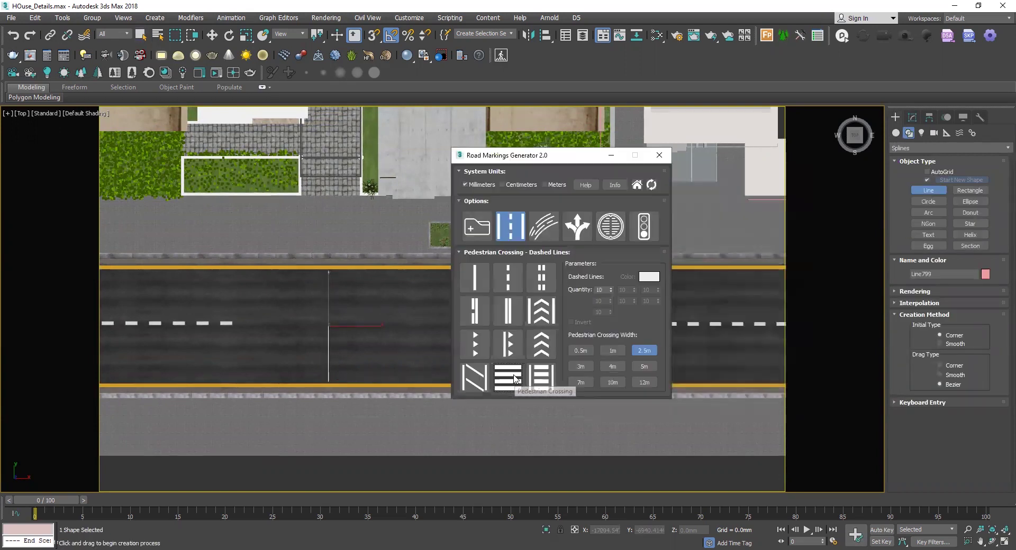
Generate a Pedestrian Crossing from the cross-road line and set its stripe quantity to 12
left_click(512, 375)
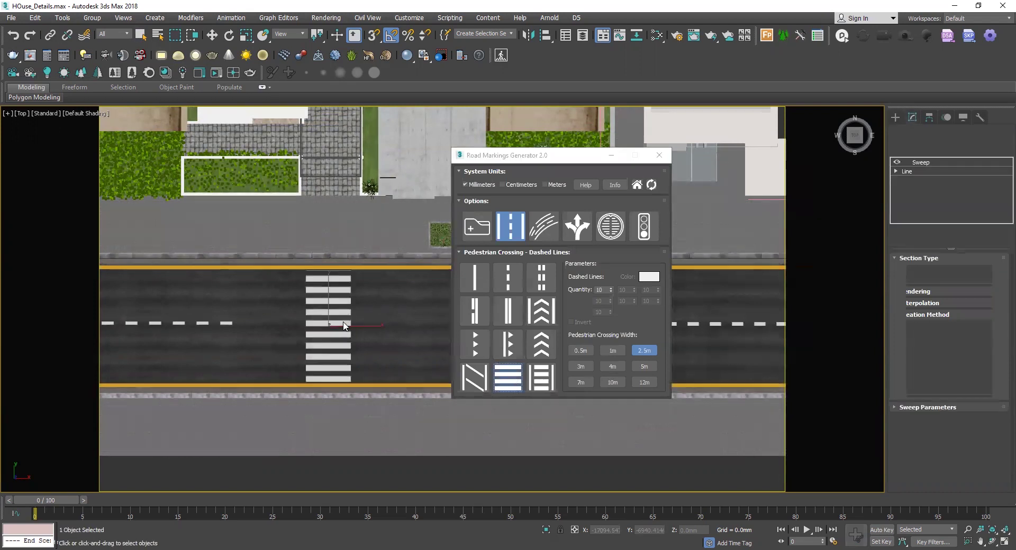
scroll(333, 334, "up", 4)
middle_click_drag(326, 190, 307, 214)
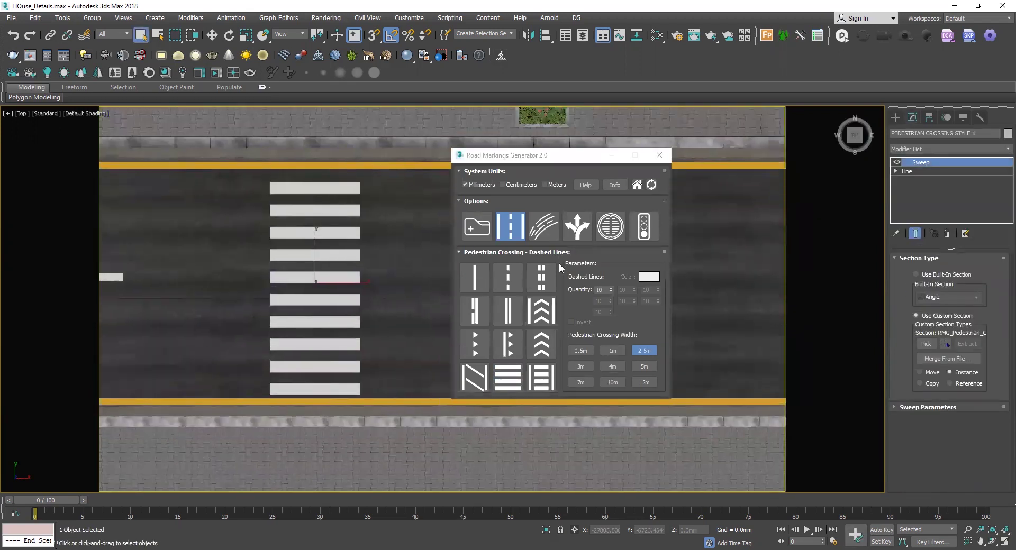
left_click(610, 288)
left_click(611, 288)
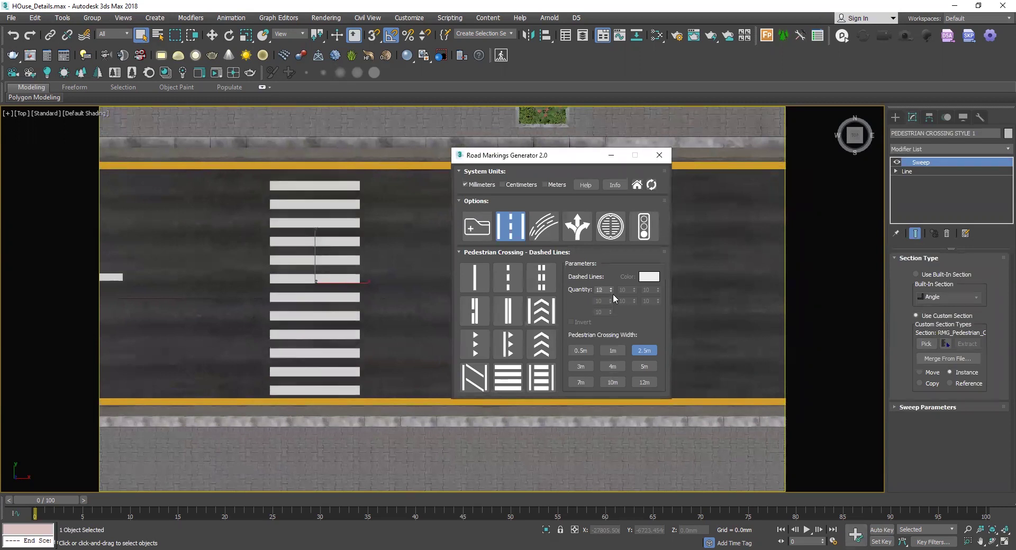
left_click(610, 292)
left_click(611, 288)
Set the pedestrian crossing's width to 4m
key("w")
scroll(293, 292, "down", 3)
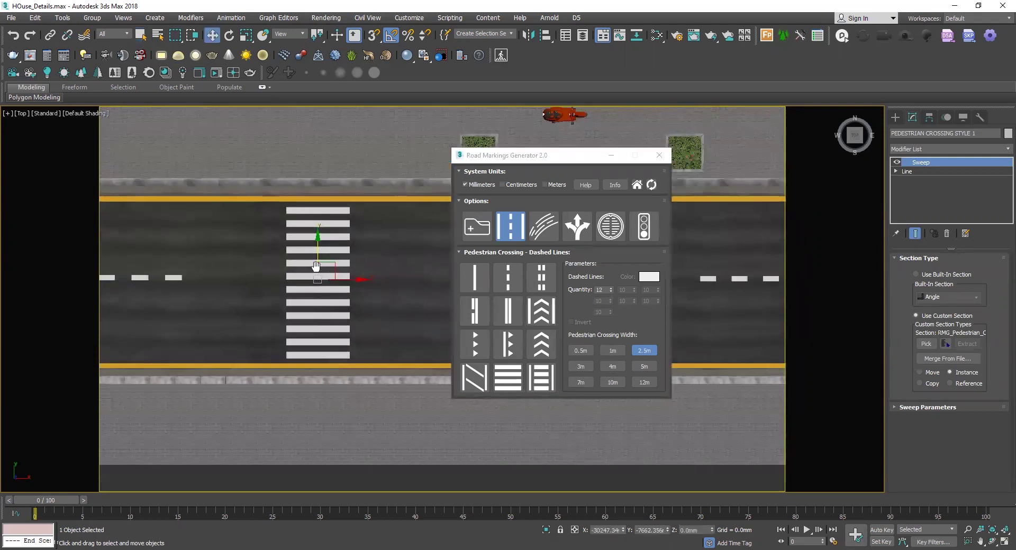
scroll(294, 291, "down", 2)
mouse_move(293, 292)
middle_mouse_down()
mouse_move(325, 298)
mouse_move(301, 299)
middle_mouse_up()
scroll(326, 299, "up", 2)
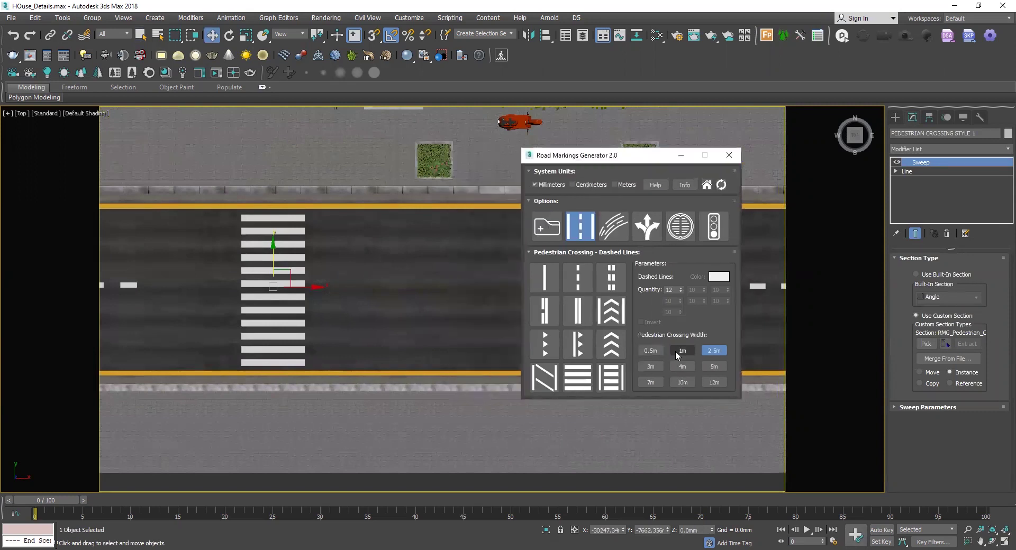
left_click(684, 370)
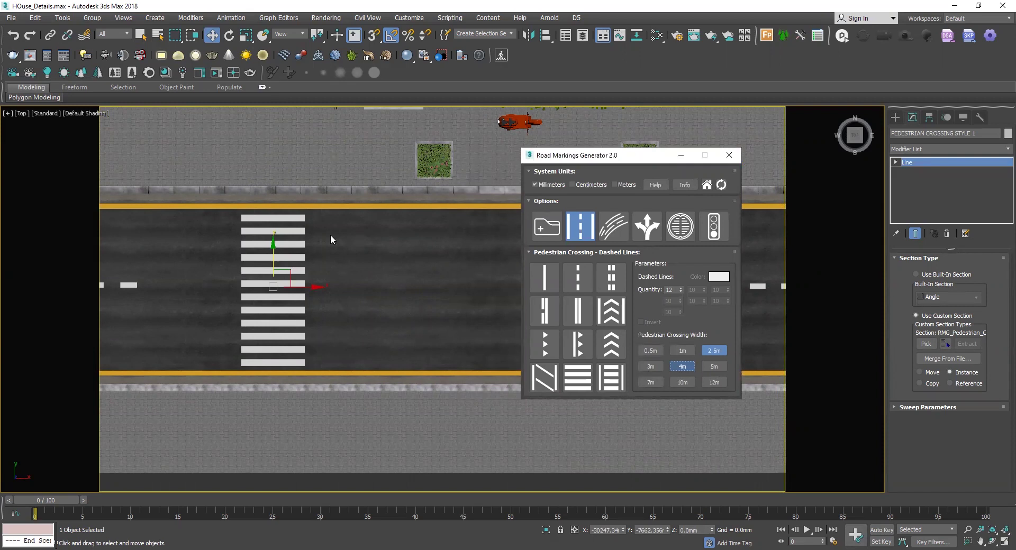
middle_click_drag(274, 273, 334, 319)
scroll(333, 320, "down", 3)
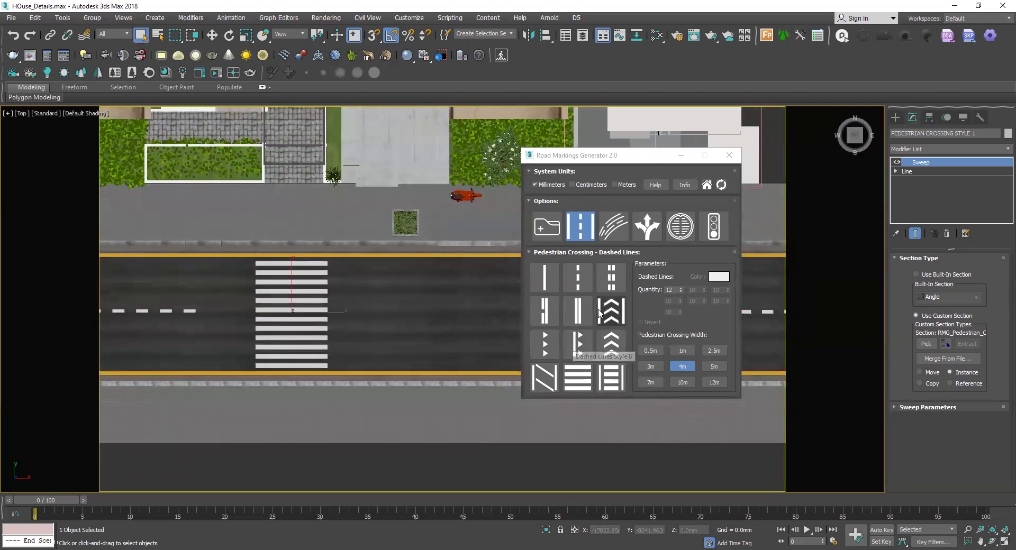
Move the centre dashed line on one side of the pedestrian crossing along the road until its last dash meets the stripes
middle_click_drag(179, 311, 376, 323)
left_click(297, 313)
key("w")
middle_click_drag(128, 329, 154, 332)
left_click_drag(127, 331, 174, 331)
scroll(376, 351, "down", 2)
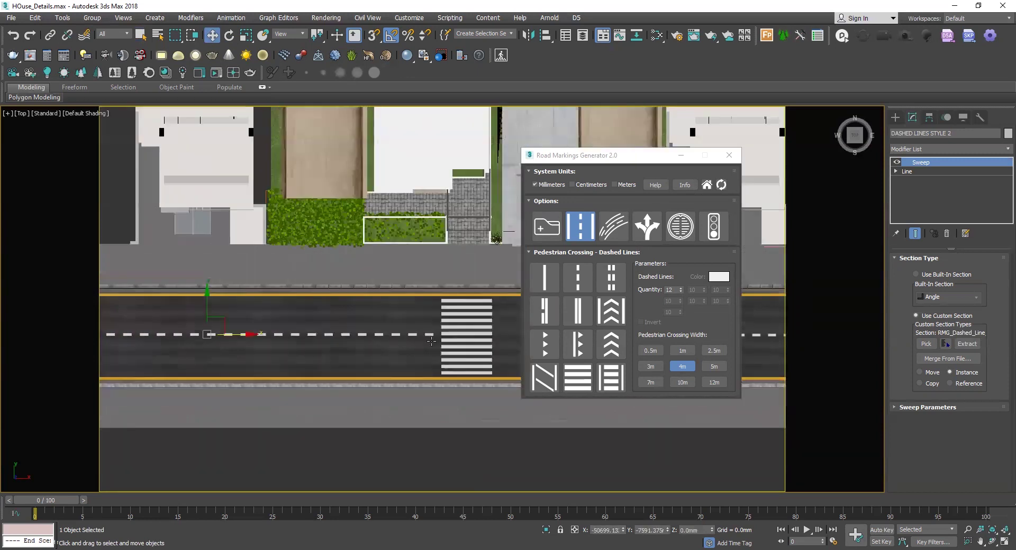
Move the remaining centre dashed line along the road so its first dash starts just past the pedestrian crossing's other side
middle_click_drag(381, 349, 175, 350)
scroll(359, 340, "up", 2)
middle_click_drag(495, 343, 324, 348)
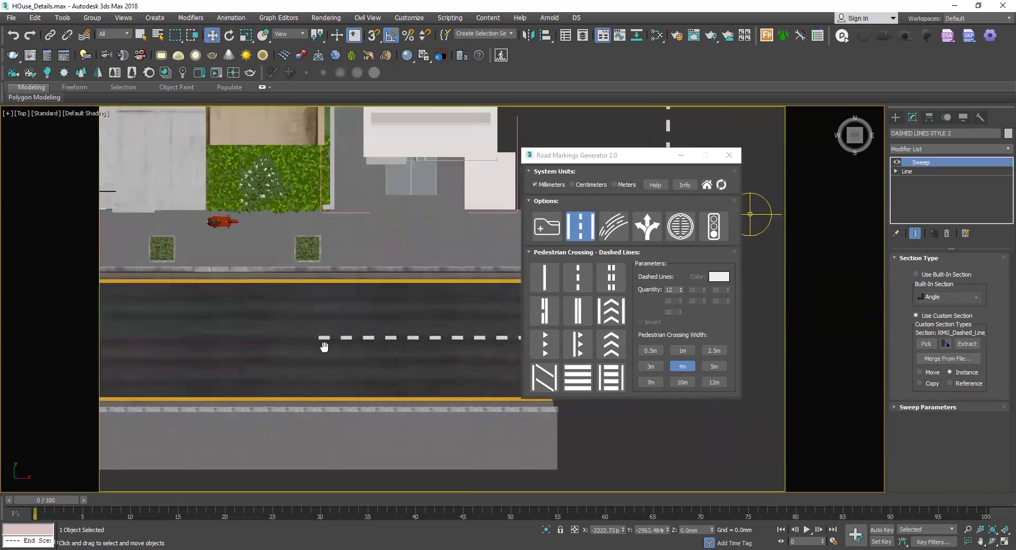
scroll(324, 348, "down", 3)
scroll(428, 317, "down", 2)
middle_click_drag(420, 324, 394, 333)
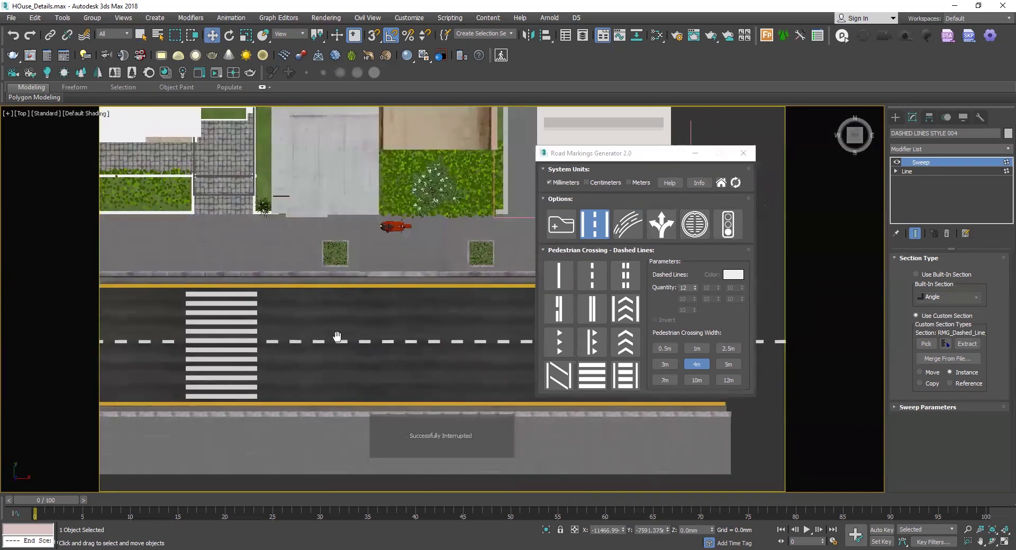
middle_click_drag(338, 338, 352, 343)
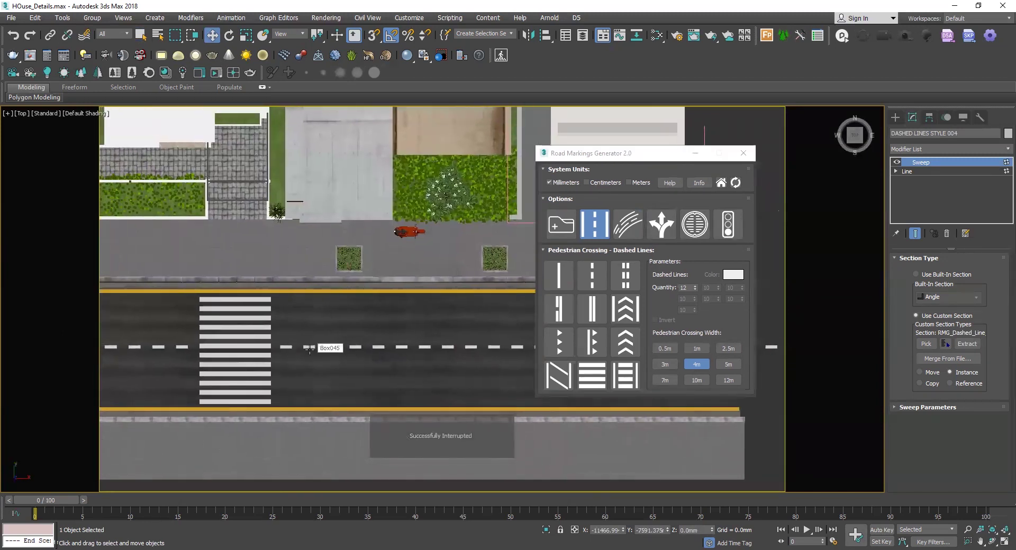
Switch to the Perspective view and place the white SLOW marking preset on the road surface
key("p")
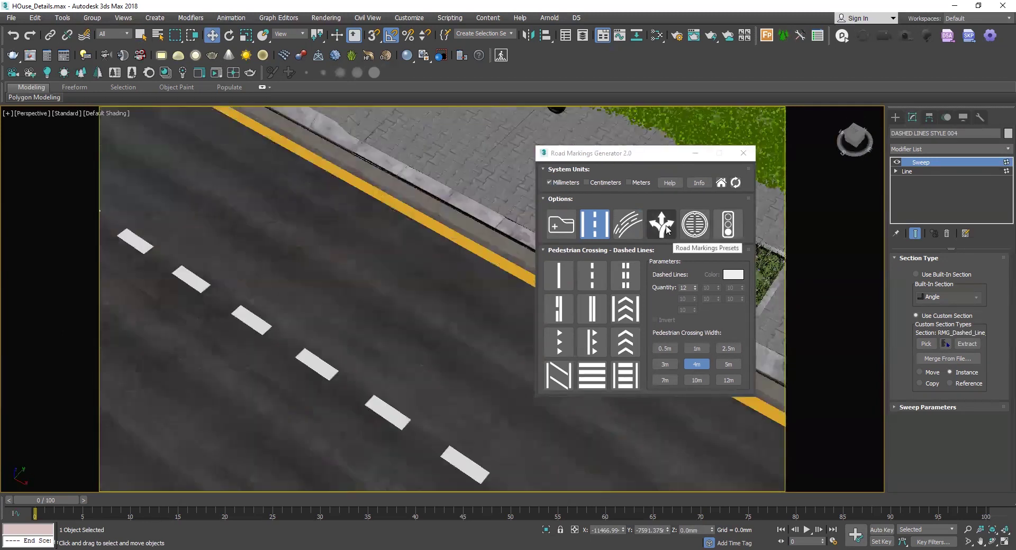
left_click(662, 225)
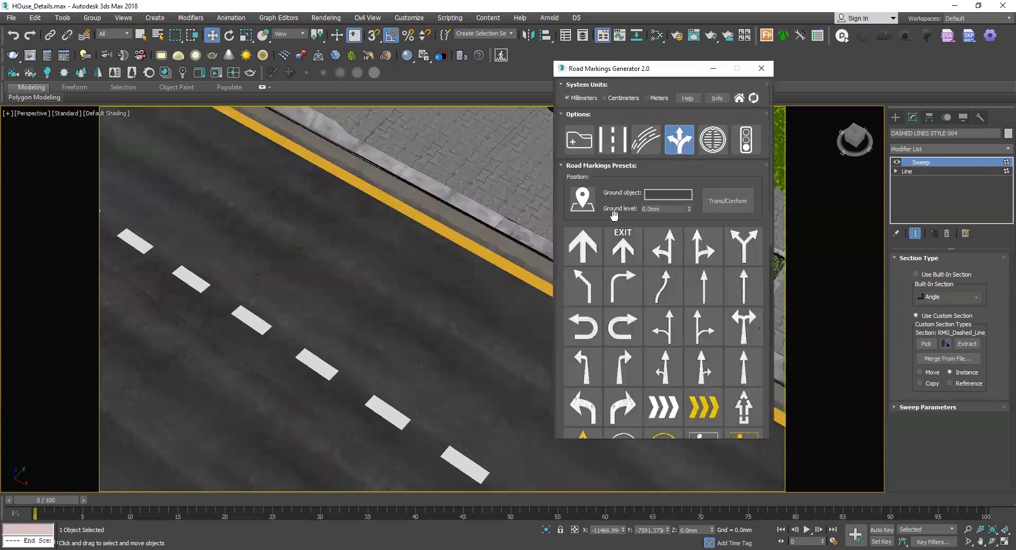
scroll(709, 333, "down", 5)
scroll(711, 339, "down", 7)
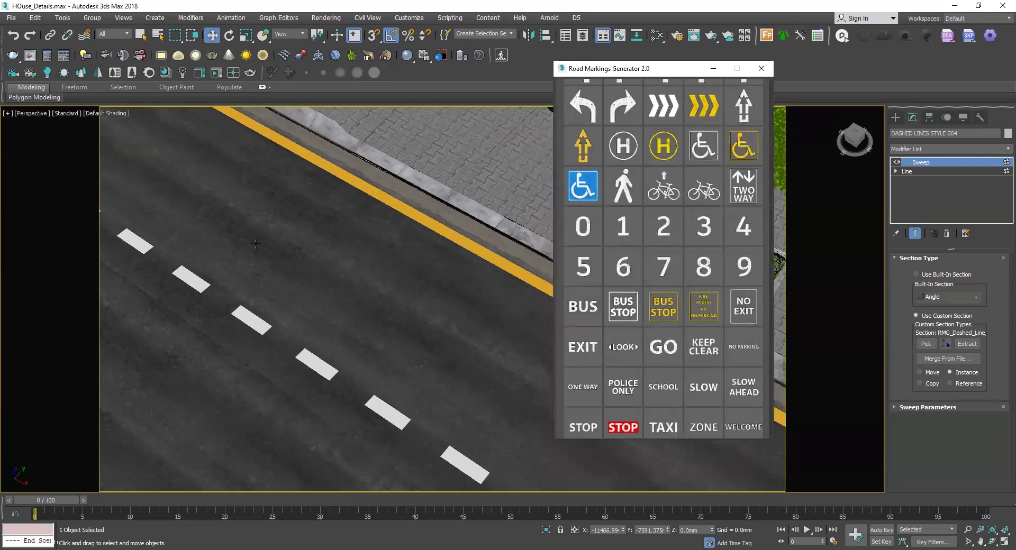
middle_click_drag(266, 242, 361, 304)
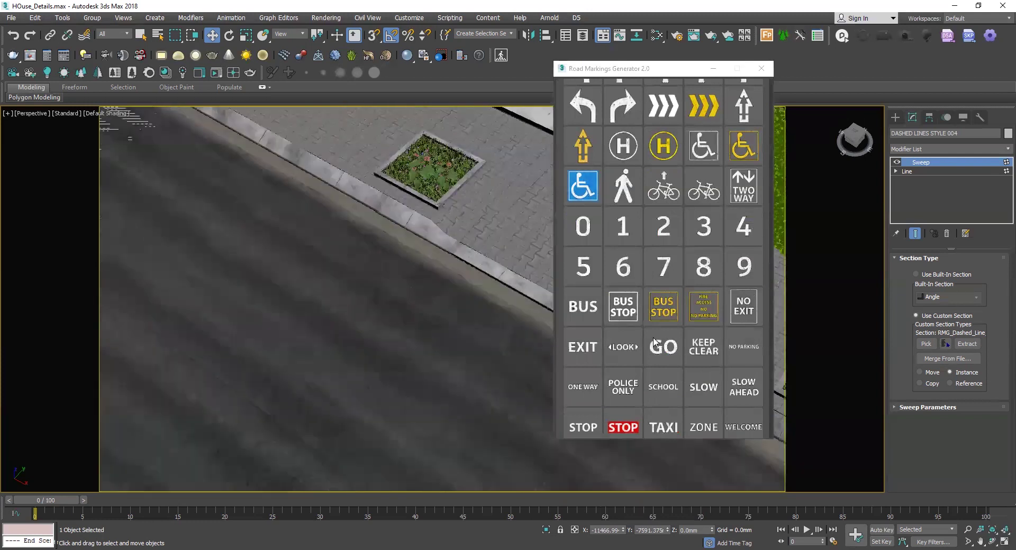
scroll(684, 357, "down", 4)
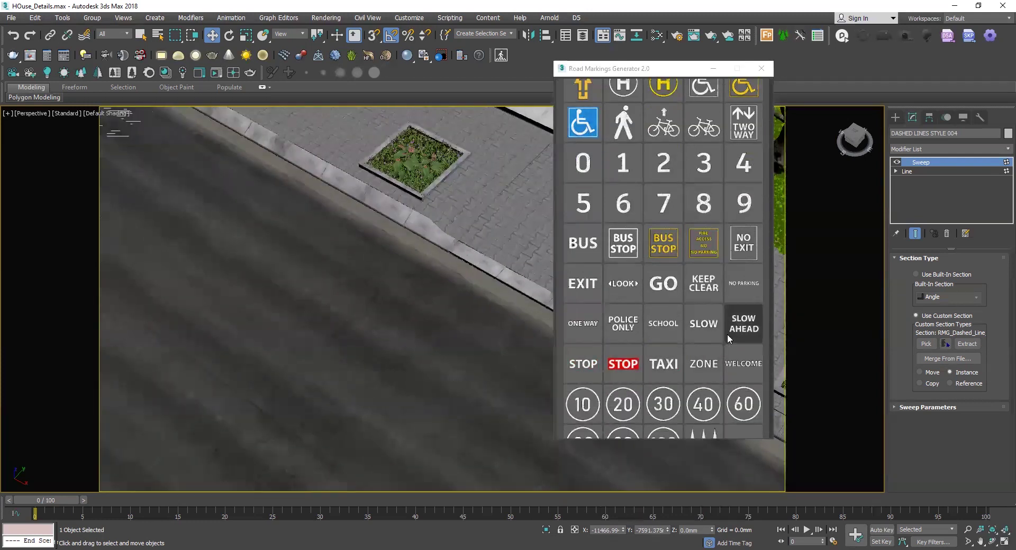
left_click(711, 327)
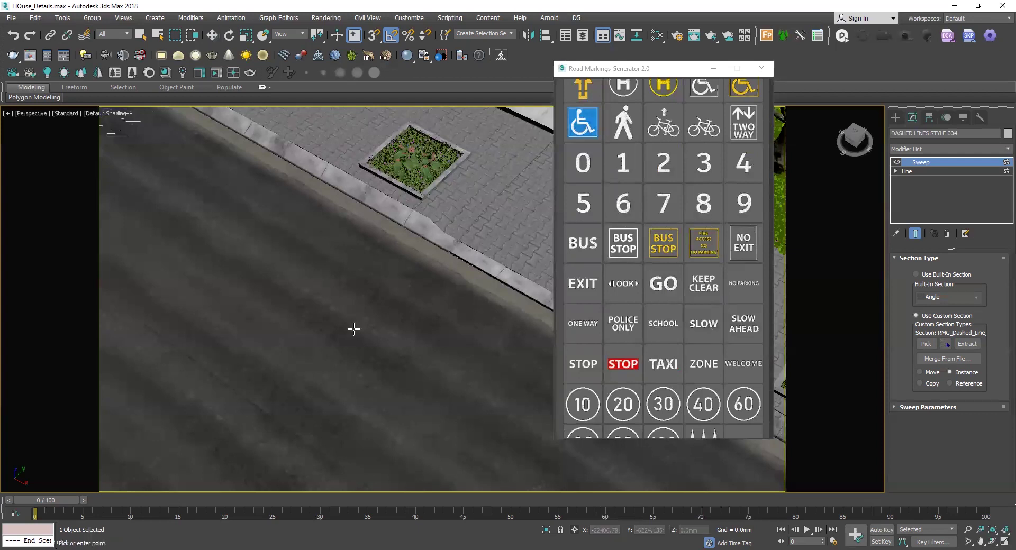
left_click(375, 338)
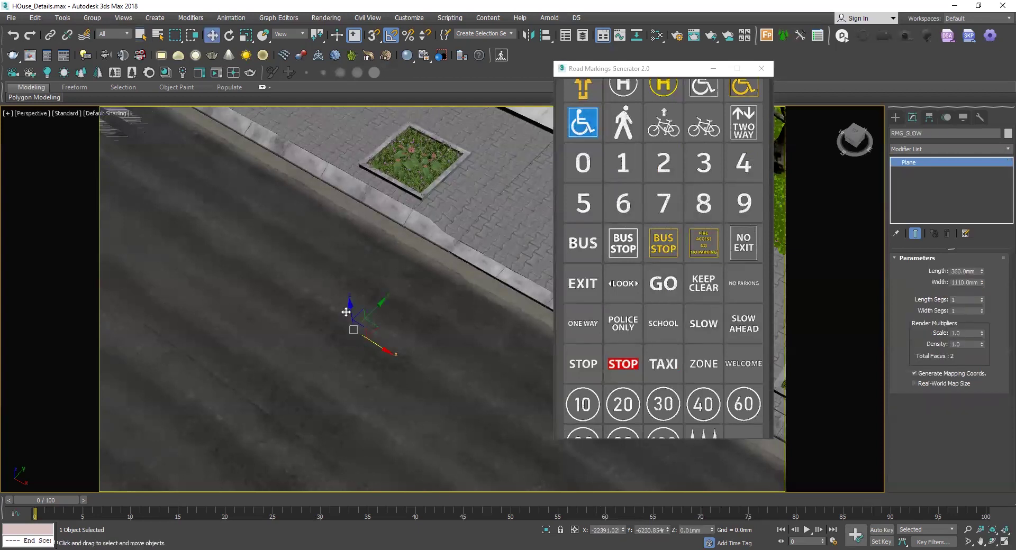
Try raising the SLOW marking above the road surface and undo the move
left_click_drag(349, 308, 348, 303)
scroll(351, 324, "up", 2)
middle_click_drag(352, 325, 352, 305, "alt")
scroll(352, 313, "up", 3)
scroll(352, 311, "up", 3)
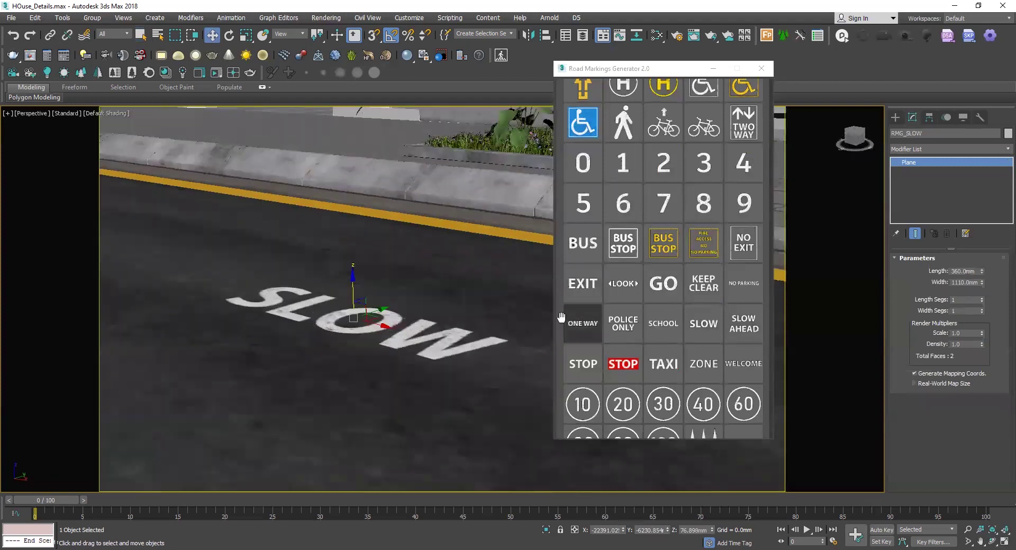
key("ctrl+z")
Rotate the SLOW marking so its text runs across the traffic lane
middle_click_drag(358, 341, 352, 371, "alt")
key("e")
left_click_drag(343, 360, 392, 350)
scroll(393, 352, "down", 4)
middle_click_drag(398, 375, 421, 389, "alt")
Scale the SLOW marking to about 194% in X and Y
key("r")
left_click_drag(385, 364, 378, 324)
scroll(378, 324, "down", 4)
middle_click_drag(392, 345, 419, 357)
scroll(420, 356, "up", 2)
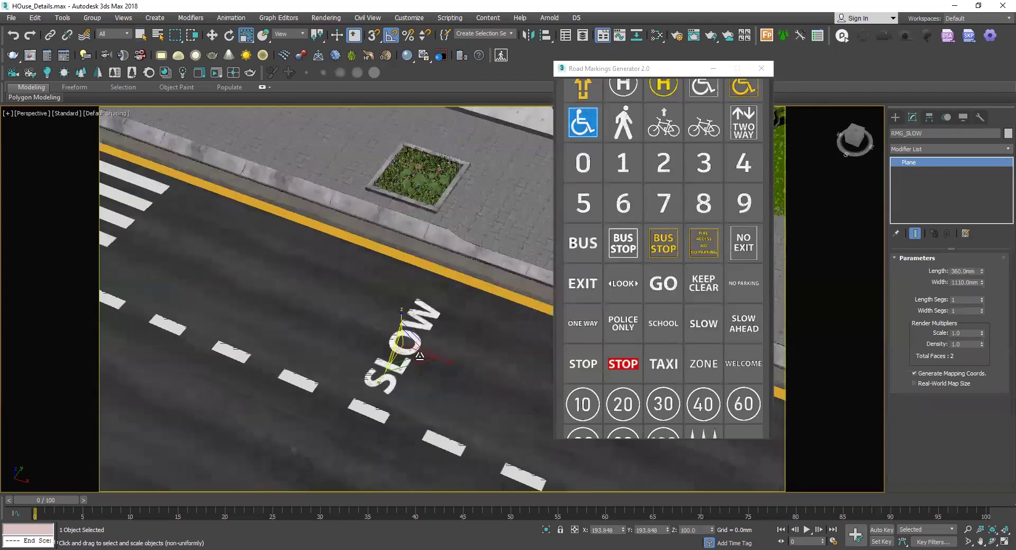
scroll(419, 356, "up", 2)
Move the SLOW marking to the middle of the lane, just past the pedestrian crossing
key("w")
left_click_drag(436, 358, 266, 285)
middle_click_drag(275, 275, 424, 363)
scroll(418, 361, "down", 2)
left_click_drag(389, 345, 343, 343)
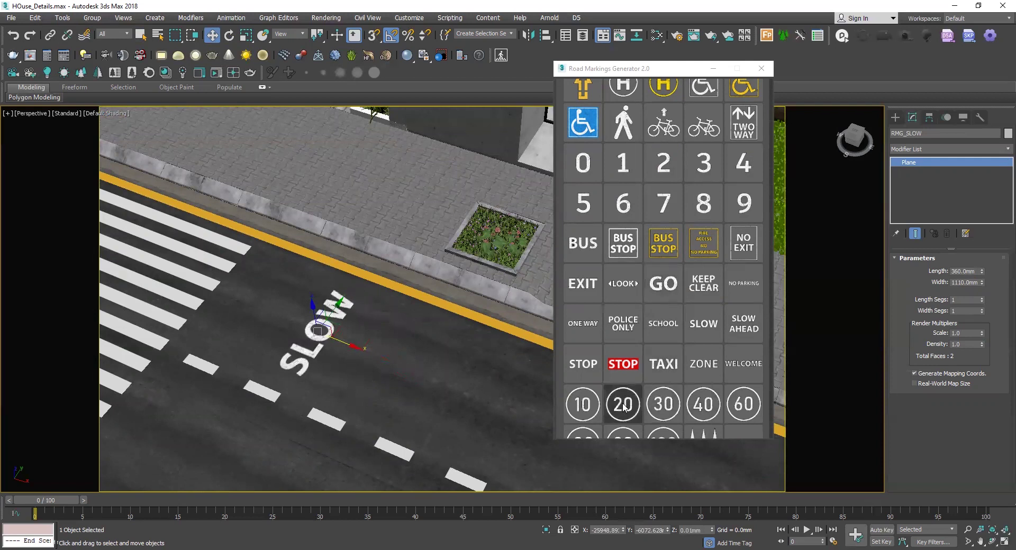
Place the circled 20 speed marking in the lane beyond SLOW and rotate it to read in the same direction
middle_click_drag(497, 398, 413, 373)
key("r")
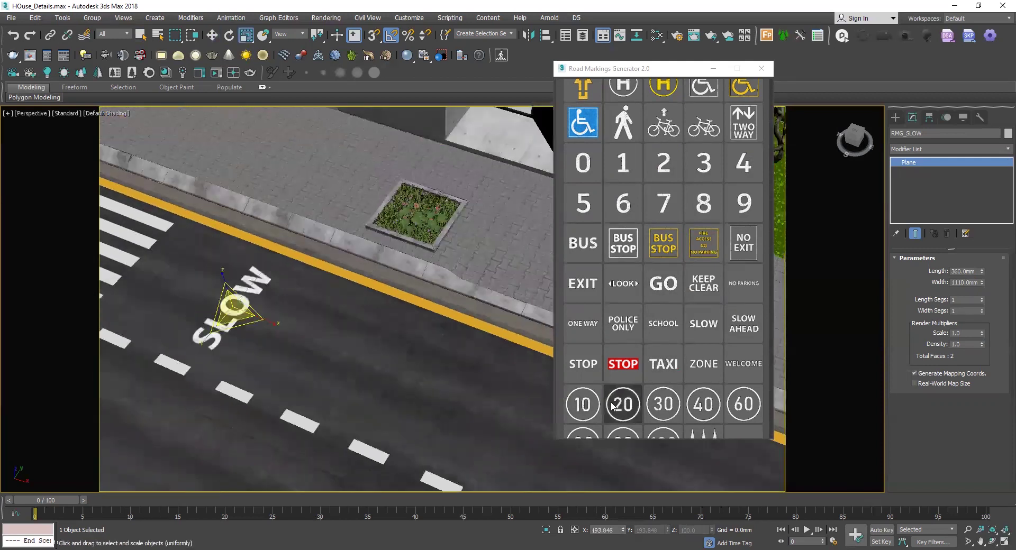
left_click(398, 369)
scroll(399, 365, "up", 2)
key("e")
left_click_drag(411, 404, 406, 356)
scroll(408, 383, "down", 3)
key("r")
scroll(401, 387, "up", 2)
key("w")
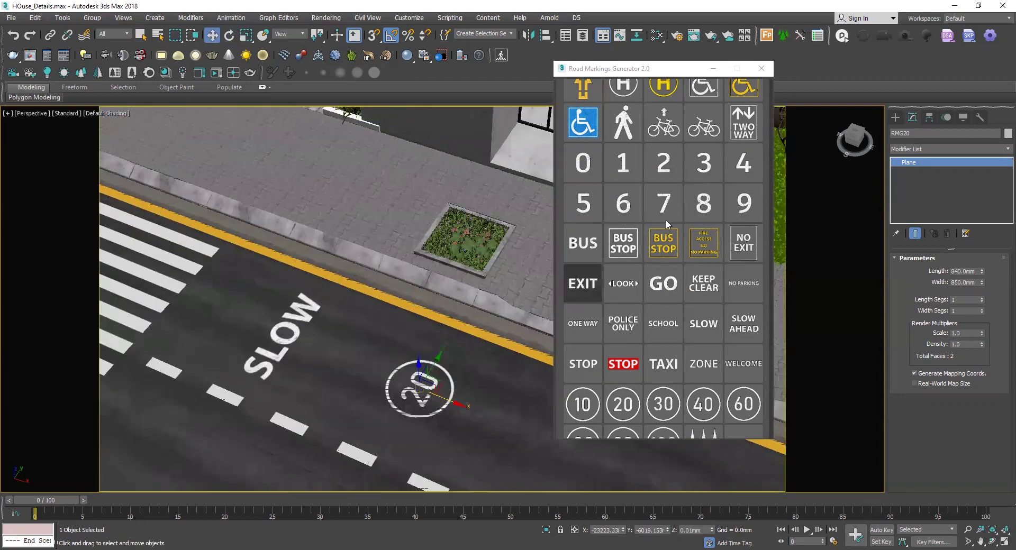
Browse the road marking presets, examining the available arrows, symbols, numbers, words and speed markings
scroll(711, 290, "up", 1)
scroll(711, 291, "up", 8)
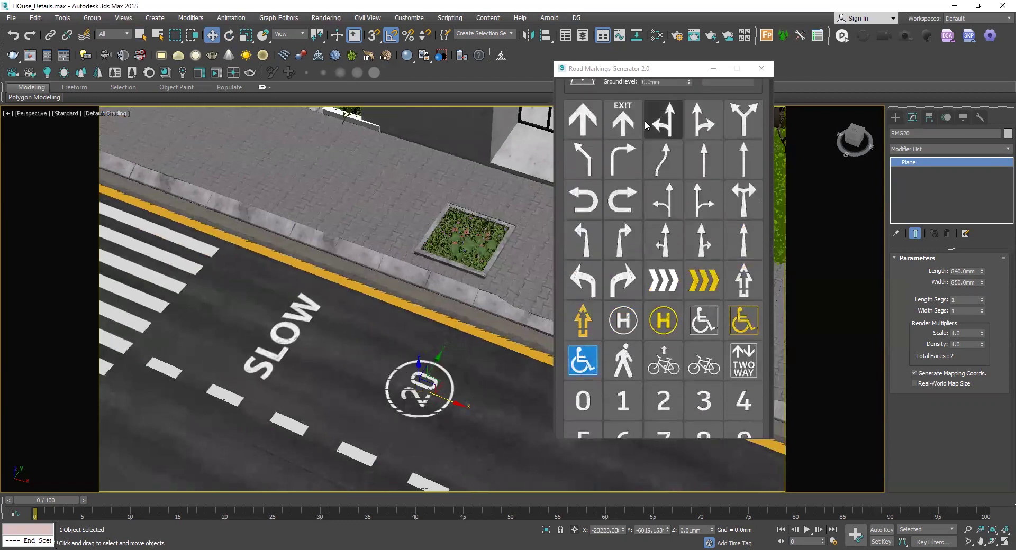
scroll(668, 310, "down", 4)
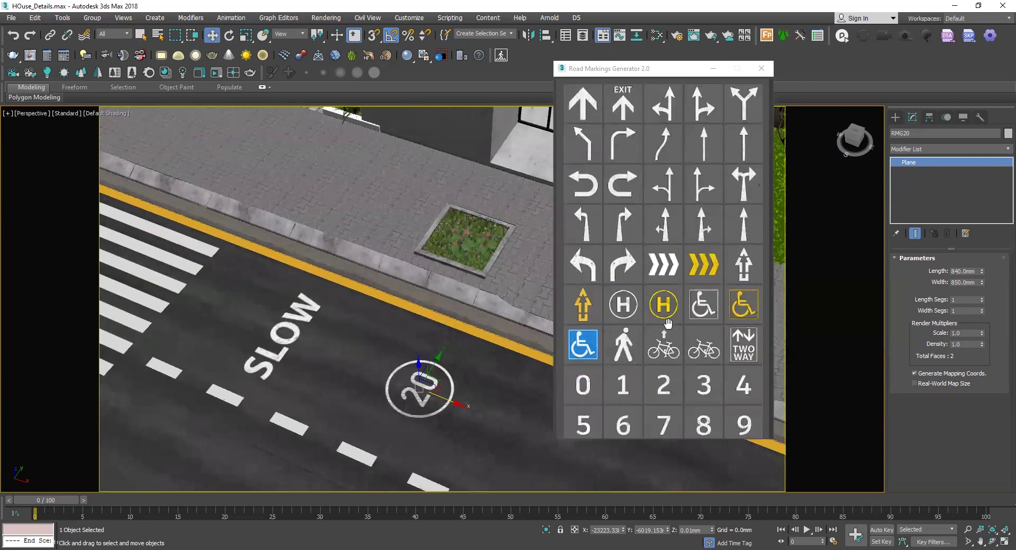
scroll(688, 329, "down", 3)
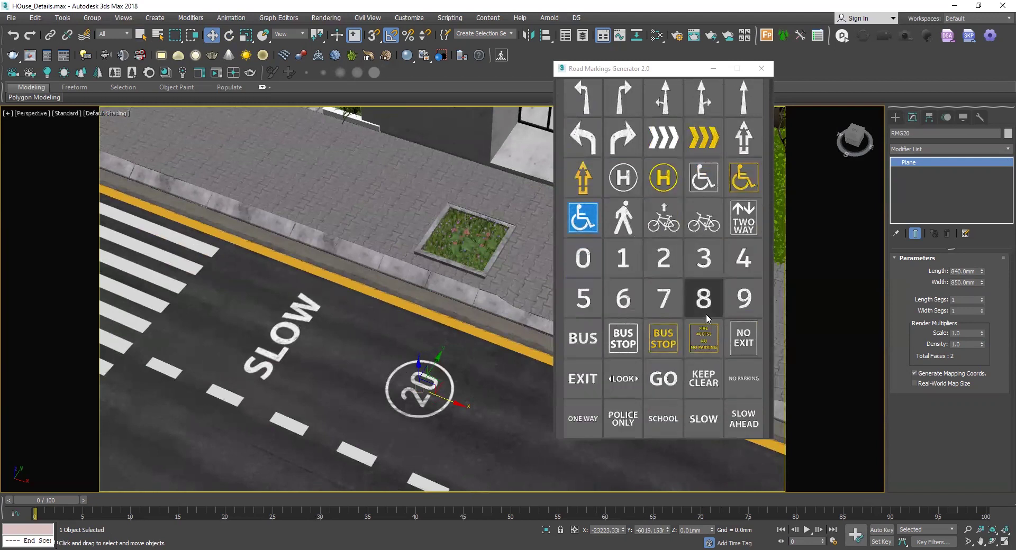
scroll(688, 342, "down", 1)
scroll(328, 345, "down", 5)
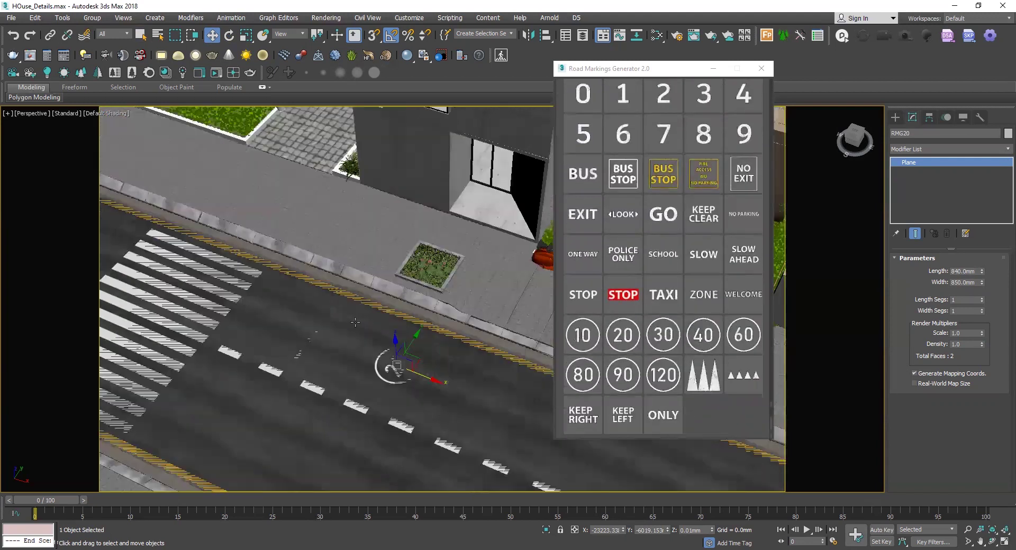
scroll(338, 361, "up", 5)
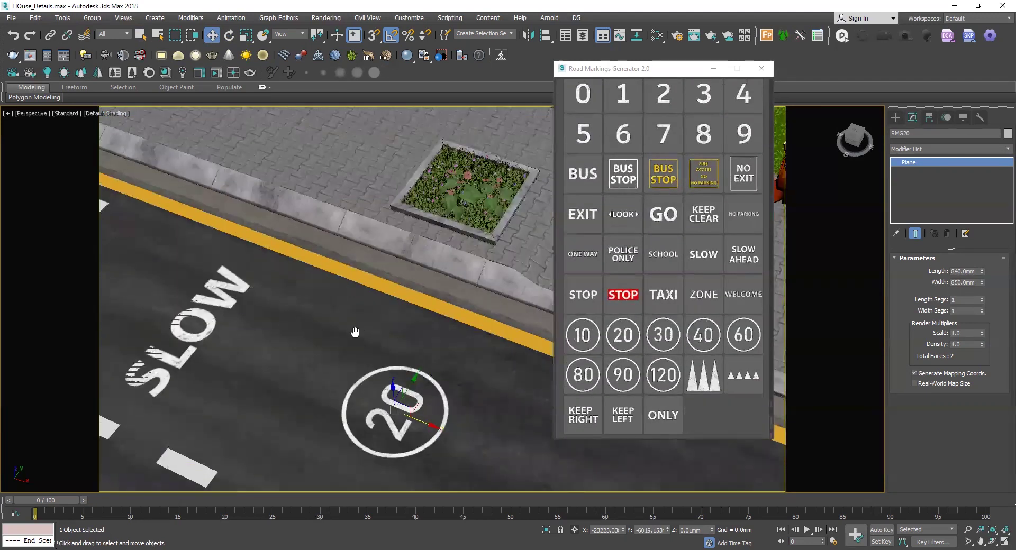
scroll(660, 276, "up", 2)
scroll(660, 275, "up", 6)
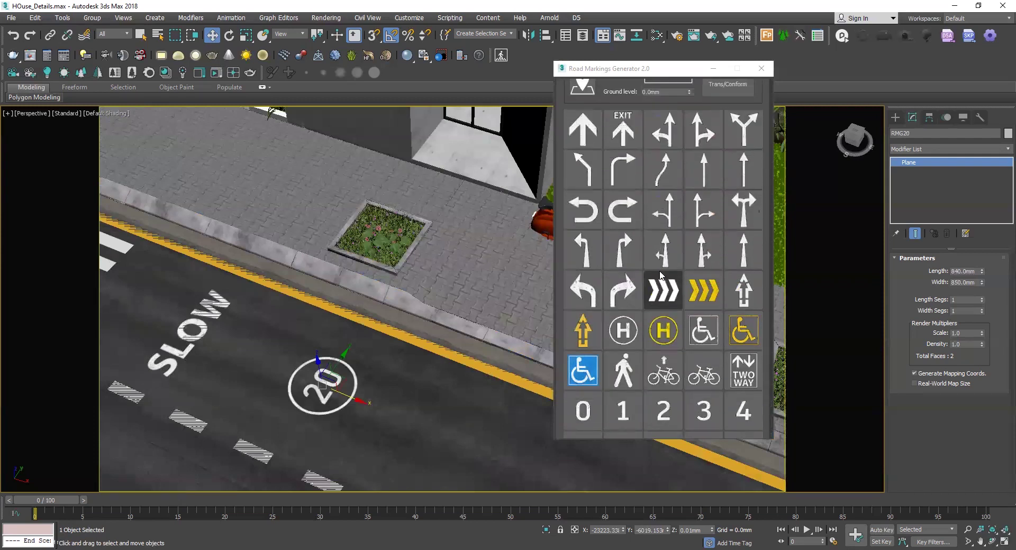
Place a brown grid-patterned manhole cover in the lane beyond the 20 marking and shift it clear of the yellow line
left_click(718, 135)
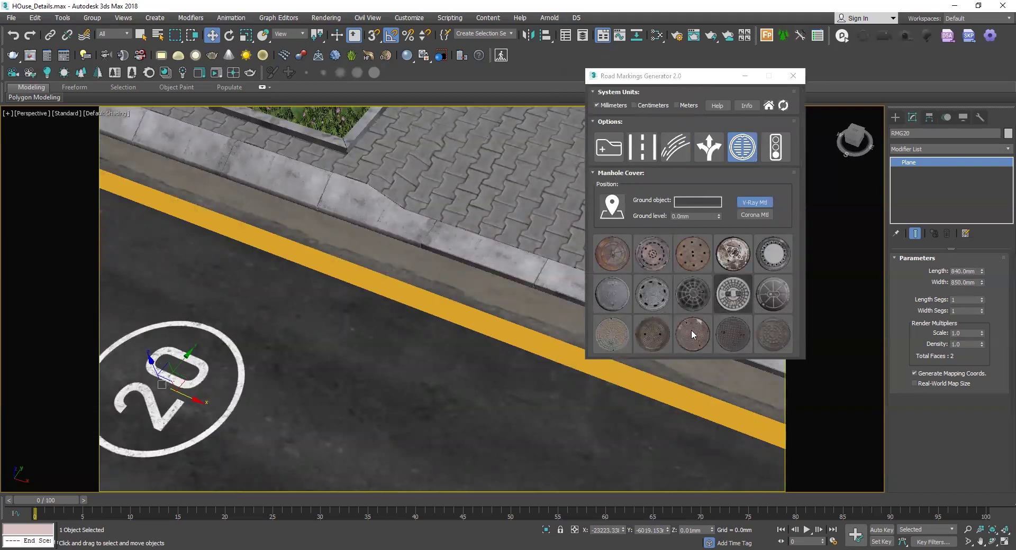
left_click(429, 352)
left_click(436, 346)
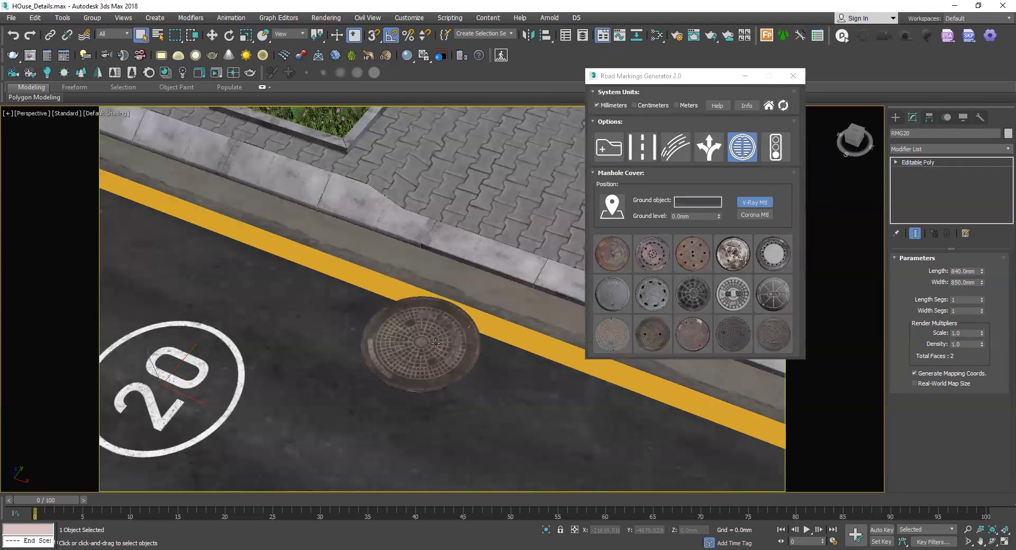
key("w")
left_click_drag(437, 344, 499, 362)
Move the brown manhole cover farther along the lane, well past the 20 marking and beside the yellow edge line
scroll(499, 362, "down", 3)
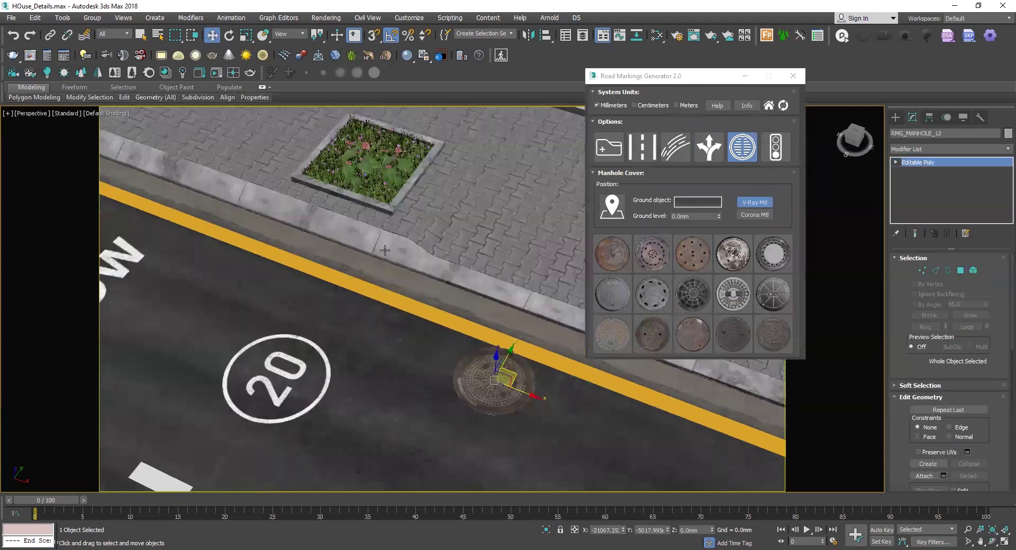
middle_click_drag(497, 369, 365, 260)
left_click_drag(366, 260, 551, 344)
middle_click_drag(550, 344, 379, 329)
scroll(379, 329, "up", 2)
left_click_drag(388, 322, 509, 366)
scroll(508, 365, "down", 4)
mouse_move(498, 361)
middle_mouse_down()
mouse_move(459, 342)
mouse_move(501, 351)
middle_mouse_up()
left_click_drag(501, 352, 541, 366)
scroll(473, 348, "up", 3)
middle_click_drag(485, 349, 463, 340)
scroll(470, 346, "down", 4)
scroll(517, 371, "up", 4)
middle_click_drag(518, 372, 499, 355)
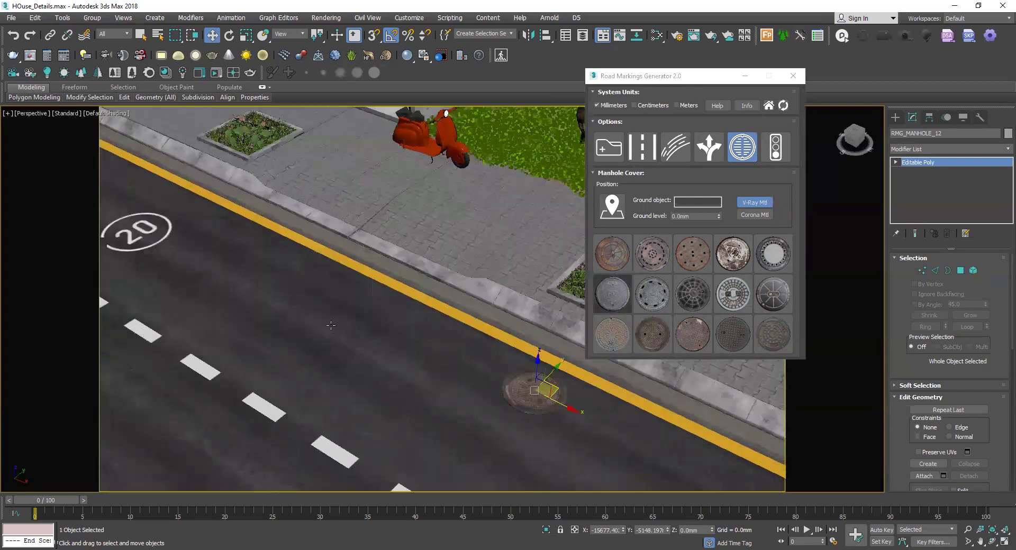
Place a plain grey manhole cover in the lane and move it close to the brown one
left_click(281, 324)
left_click(298, 326)
scroll(297, 326, "up", 3)
left_click_drag(293, 321, 536, 352)
Delete the brown manhole cover and move the grey cover farther along the lane in its place
left_click(666, 424)
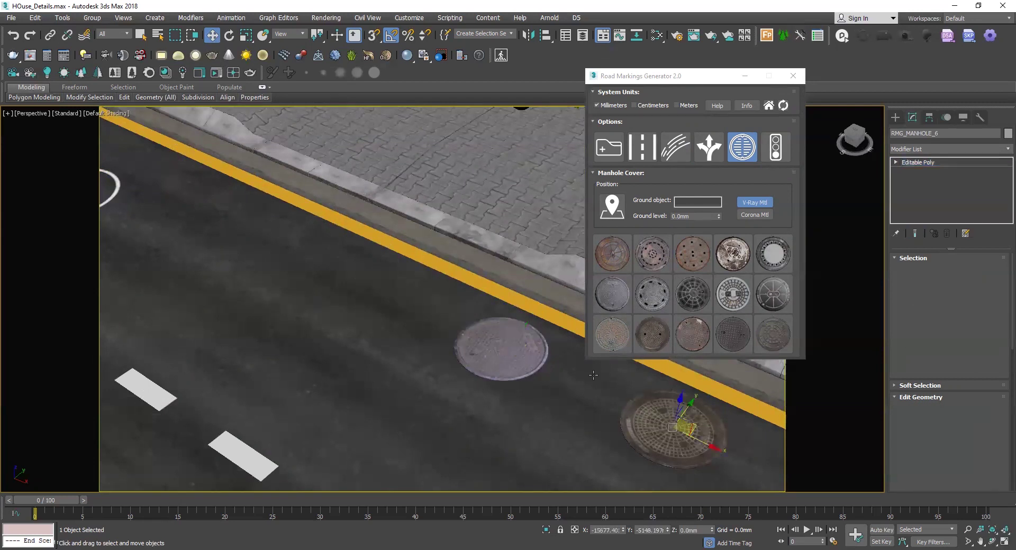
key("Delete")
left_click(526, 361)
left_click_drag(520, 346, 615, 385)
scroll(423, 339, "down", 4)
middle_click_drag(425, 351, 433, 297)
middle_click_drag(434, 145, 541, 207)
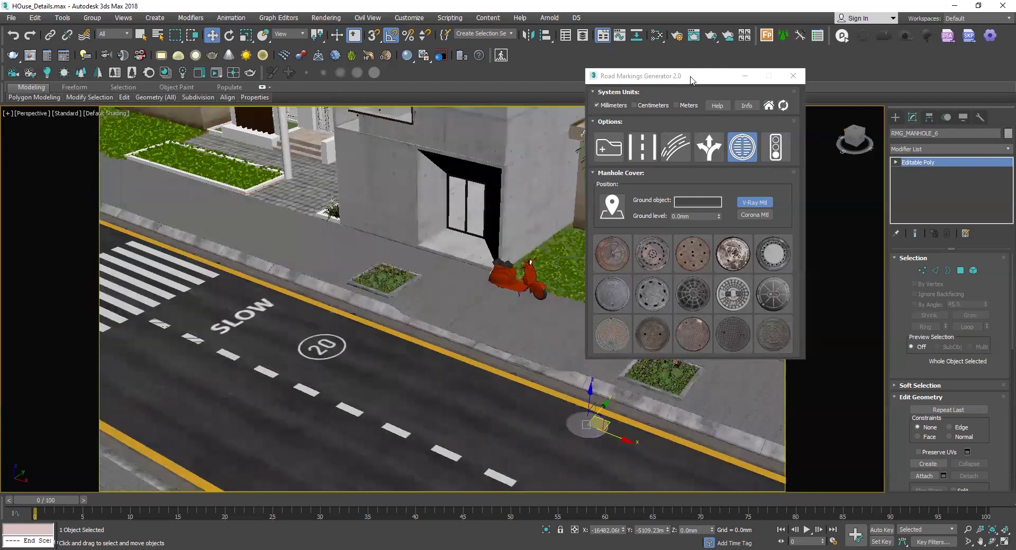
Find the triangular pedestrian crossing warning sign among the traffic sign presets and place it beside the 20 marking
left_click(656, 146)
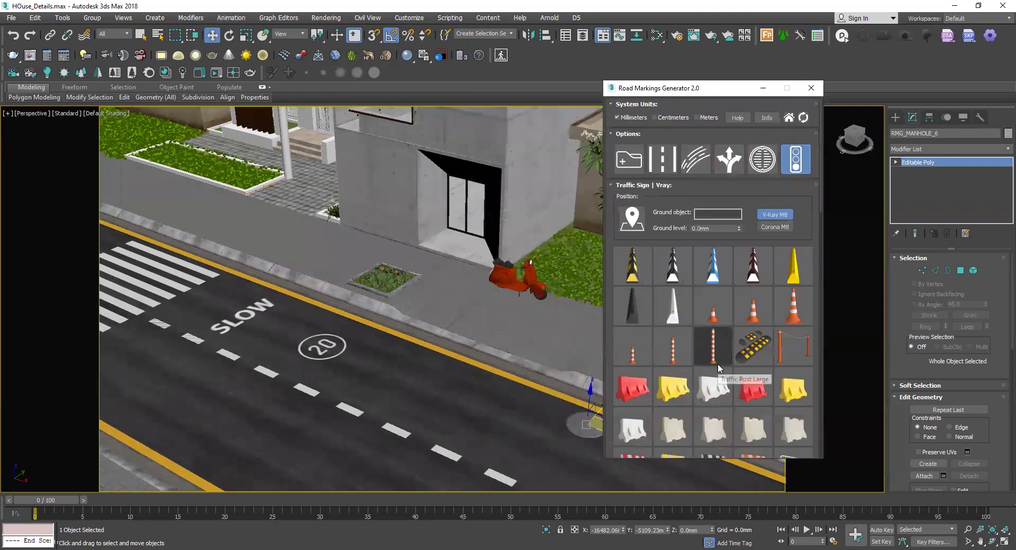
scroll(778, 390, "down", 8)
scroll(780, 391, "down", 7)
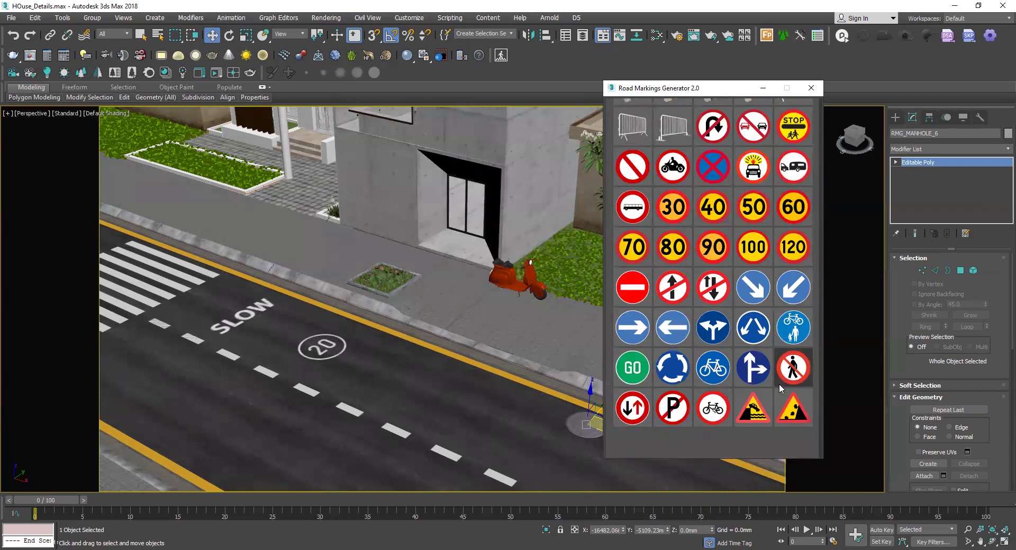
scroll(780, 390, "down", 2)
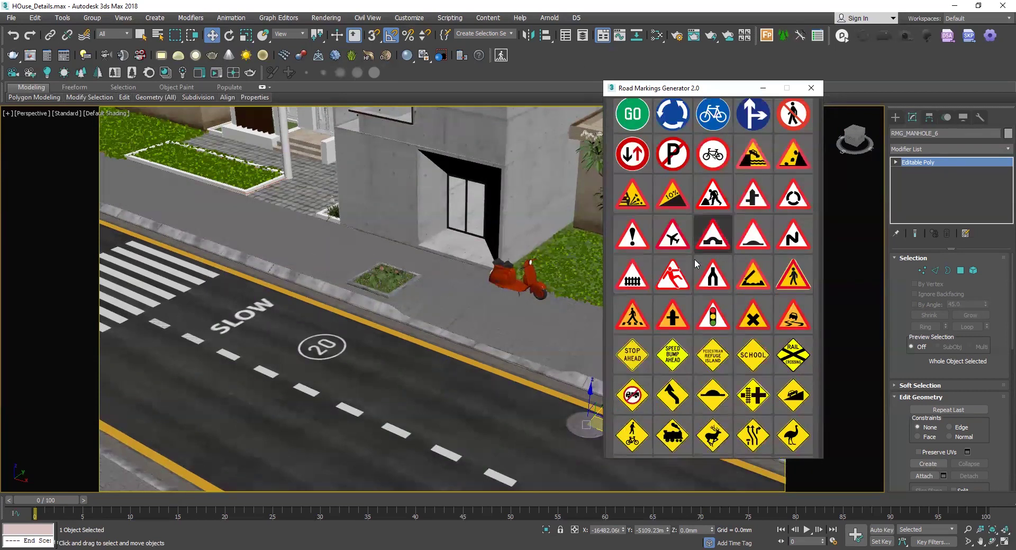
left_click(635, 320)
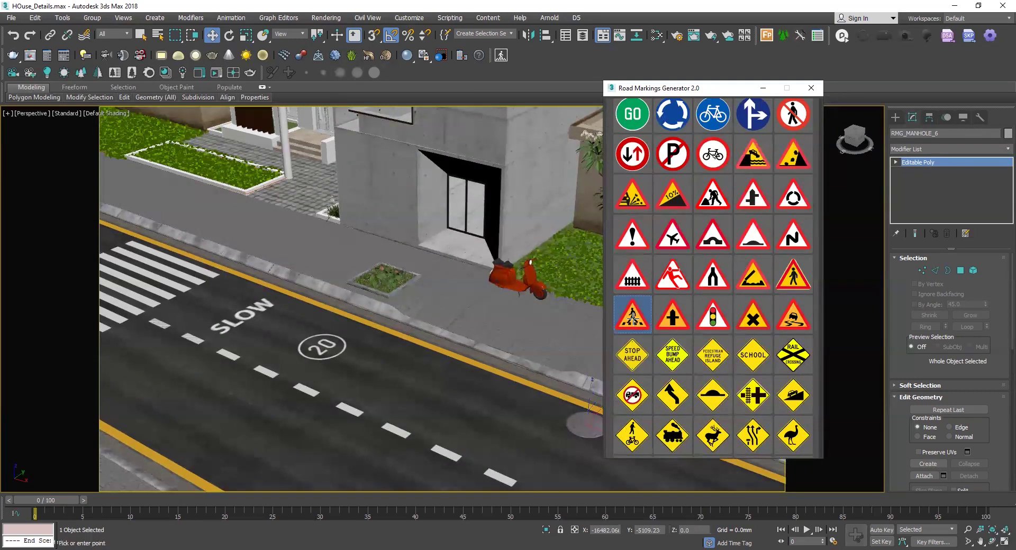
left_click(484, 375)
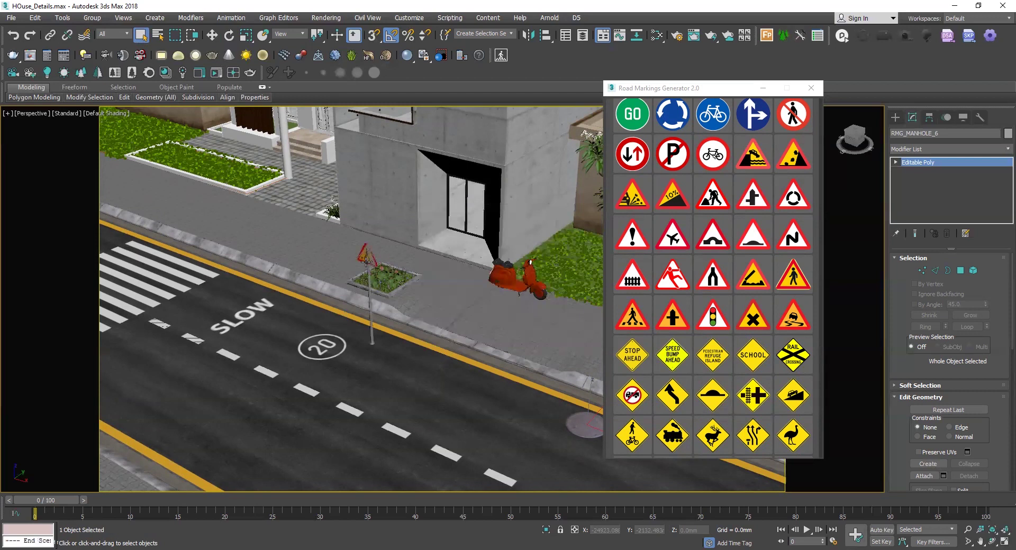
right_click(365, 259)
left_click(365, 263)
Rotate the pedestrian crossing sign to 90° about the Z axis so it faces along the road
scroll(374, 286, "up", 3)
scroll(397, 465, "up", 3)
key("e")
mouse_move(422, 456)
left_mouse_down()
mouse_move(449, 453)
mouse_move(439, 448)
left_mouse_up()
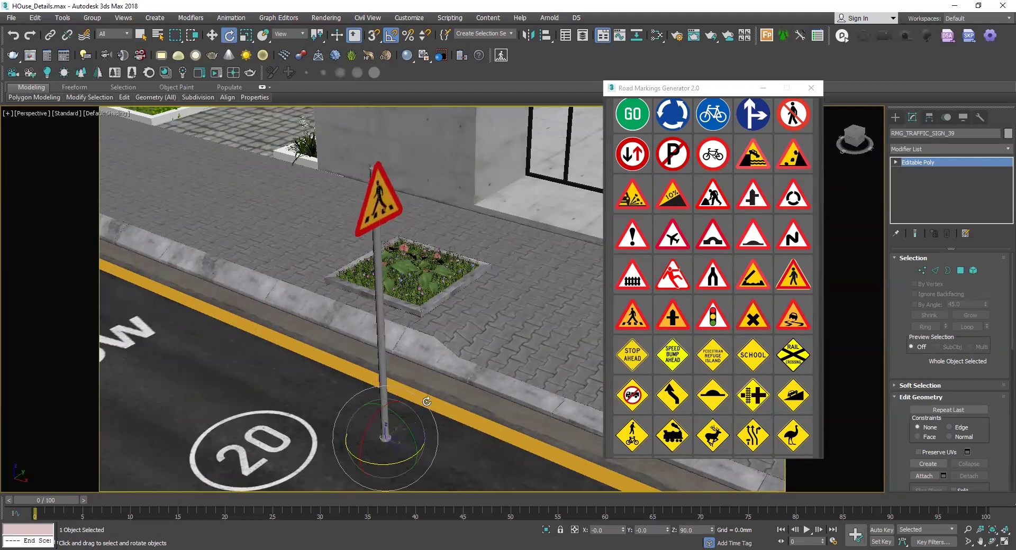
scroll(417, 370, "down", 3)
scroll(406, 382, "up", 2)
Move the pedestrian crossing sign out of the lane to the kerb near the planter
key("w")
scroll(420, 395, "down", 2)
left_click_drag(420, 393, 490, 403)
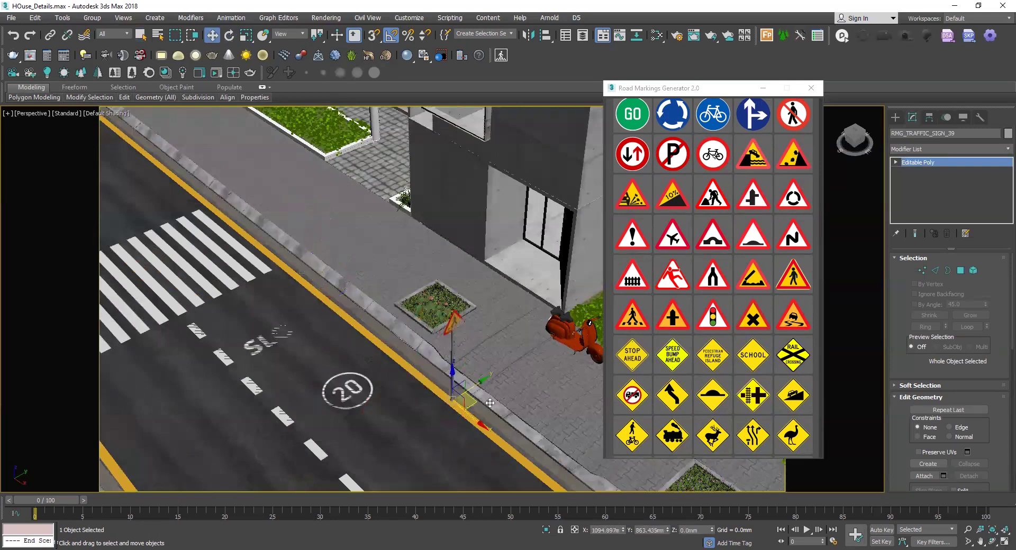
Shift the pedestrian crossing sign slightly along the kerb beside the planter
middle_click_drag(490, 404, 394, 366)
scroll(398, 374, "up", 2)
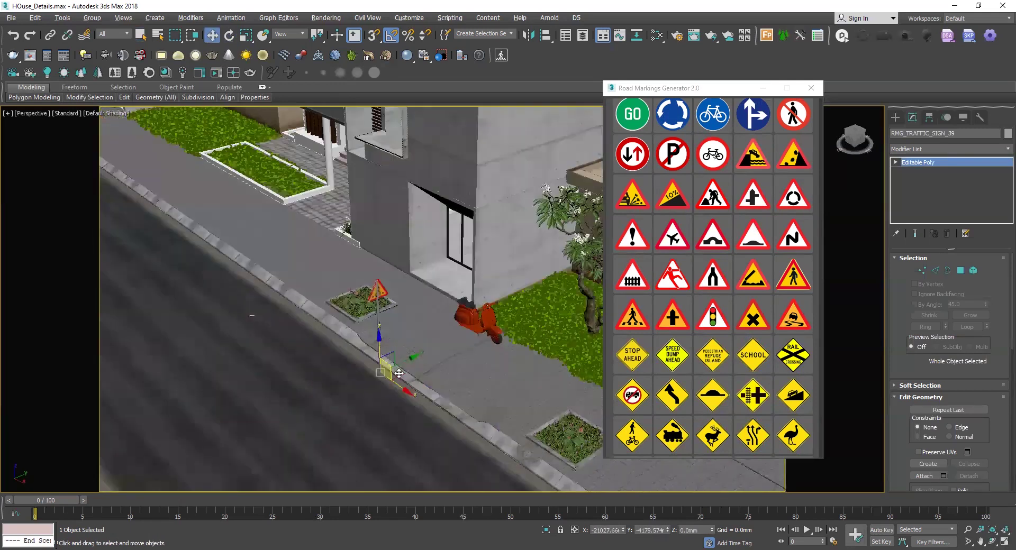
left_click_drag(398, 374, 408, 382)
middle_click_drag(408, 382, 411, 375, "alt")
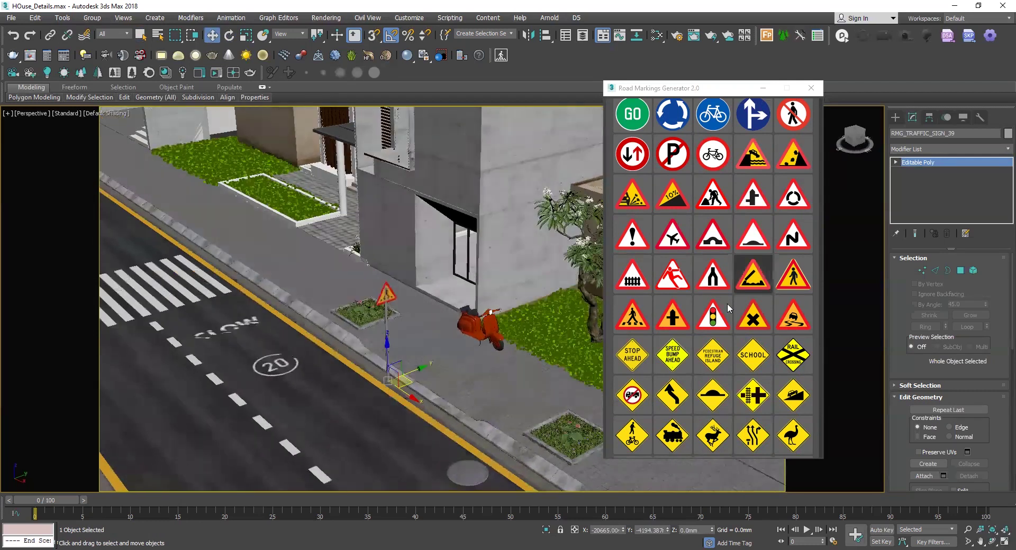
Find the straight-pole traffic light among the traffic sign presets and place it by the zebra crossing
scroll(727, 303, "up", 12)
scroll(719, 303, "down", 10)
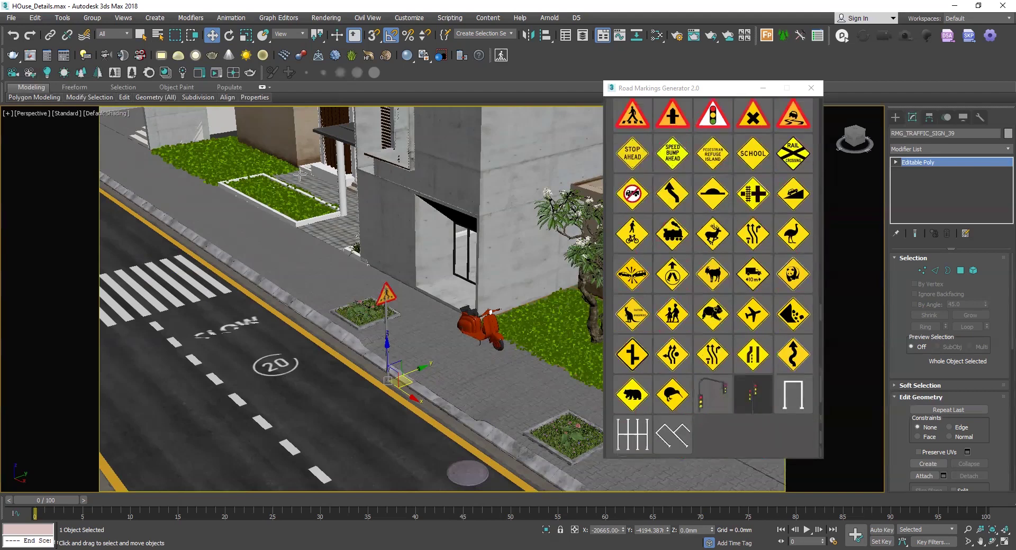
left_click(233, 306)
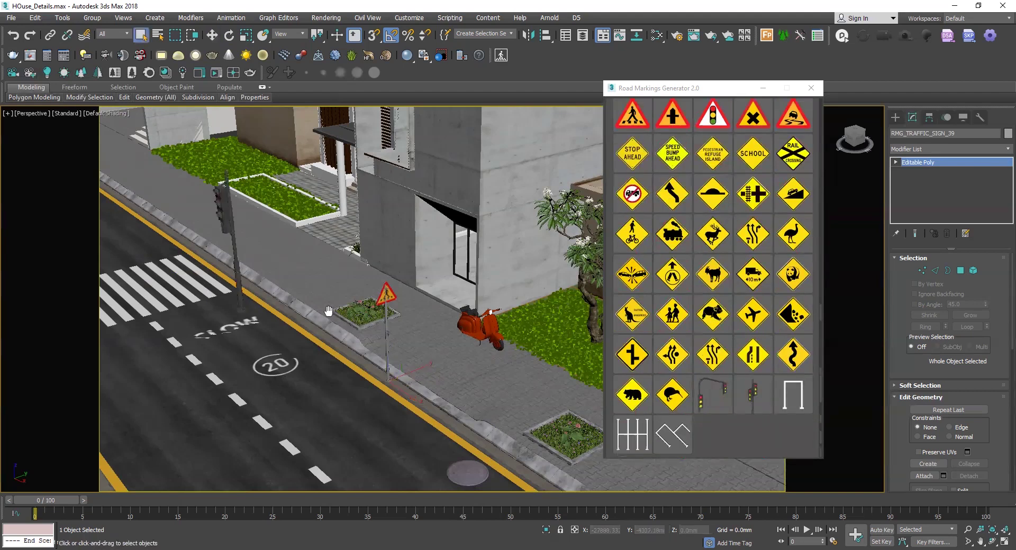
Rotate the traffic light to 90° about the Z axis and move it to the kerb on the far side of the crossing
scroll(302, 305, "up", 5)
right_click(302, 304)
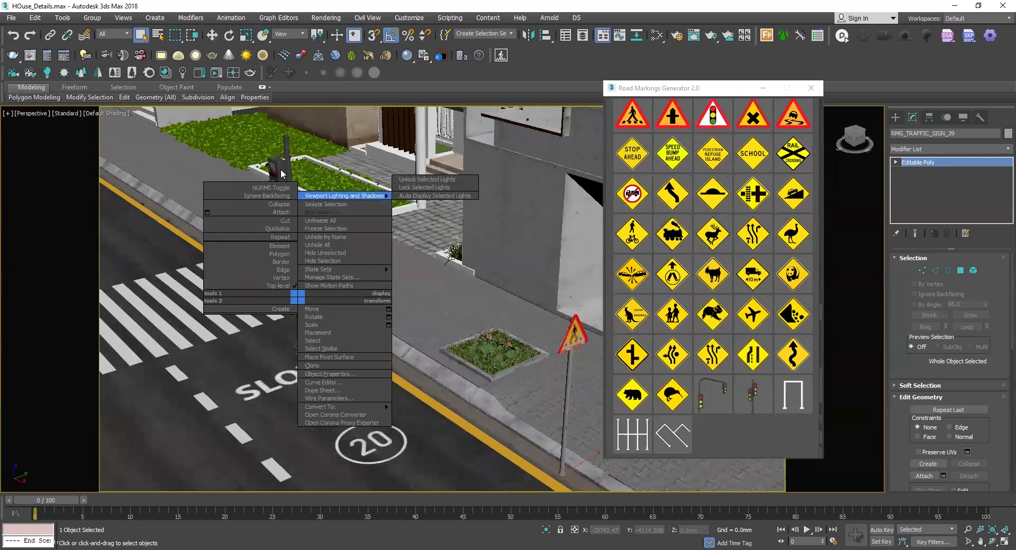
left_click(324, 319)
left_click(302, 333)
left_click_drag(311, 369, 353, 363)
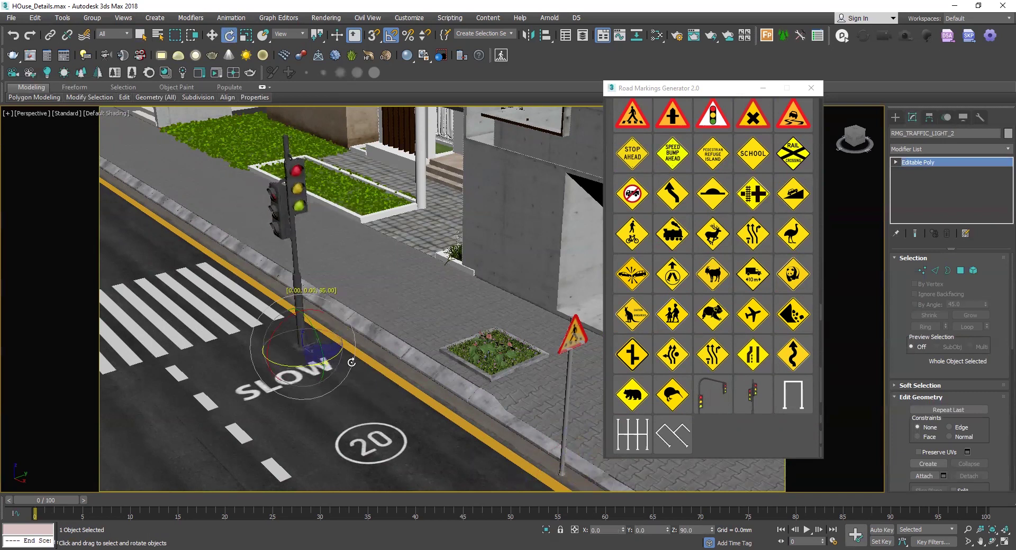
key("ctrl+z")
left_click_drag(322, 364, 214, 238)
key("w")
key("c")
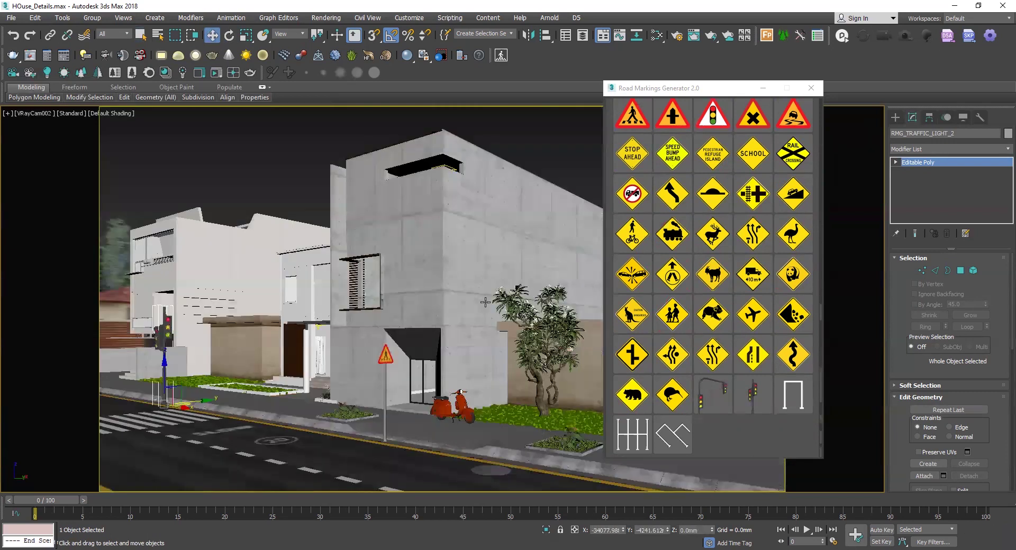
left_click(261, 175)
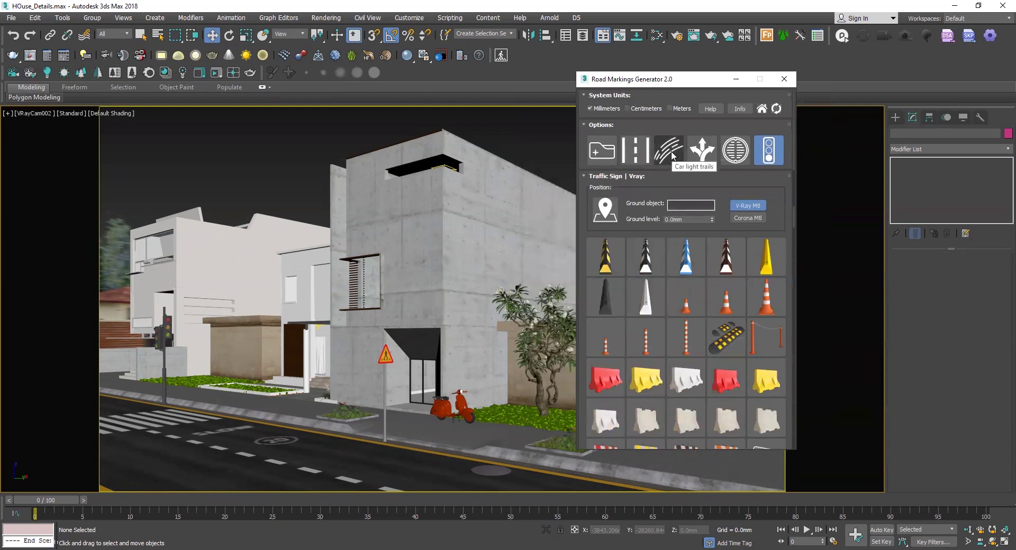
Draw a straight two-point line in the top view along the full length of the road near its centre
left_click(736, 79)
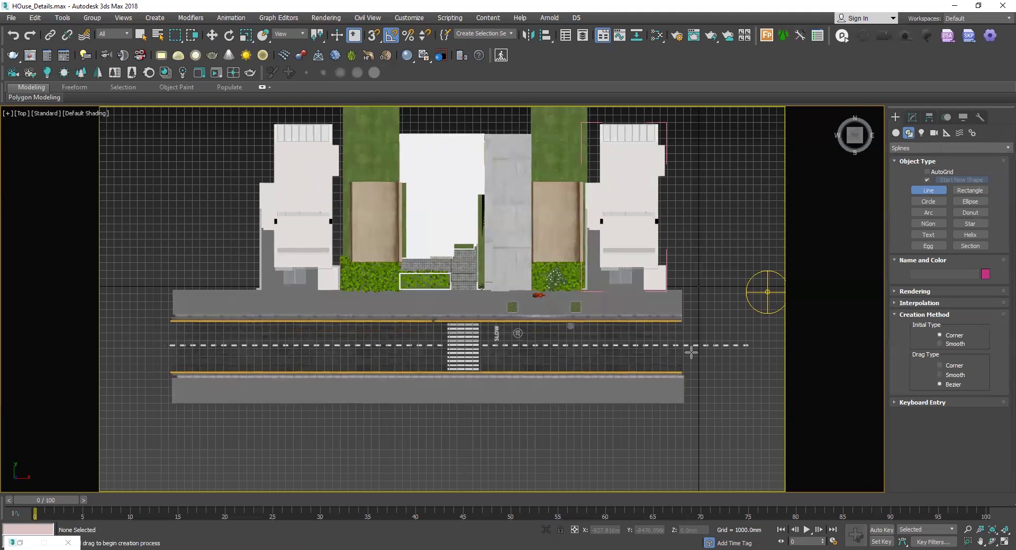
left_click(691, 353)
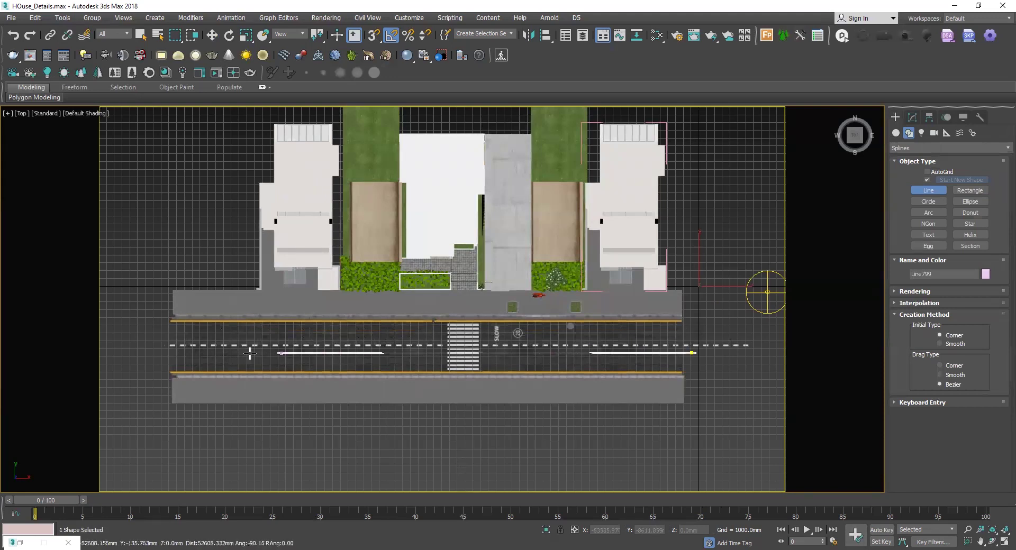
left_click(160, 351)
right_click(408, 350)
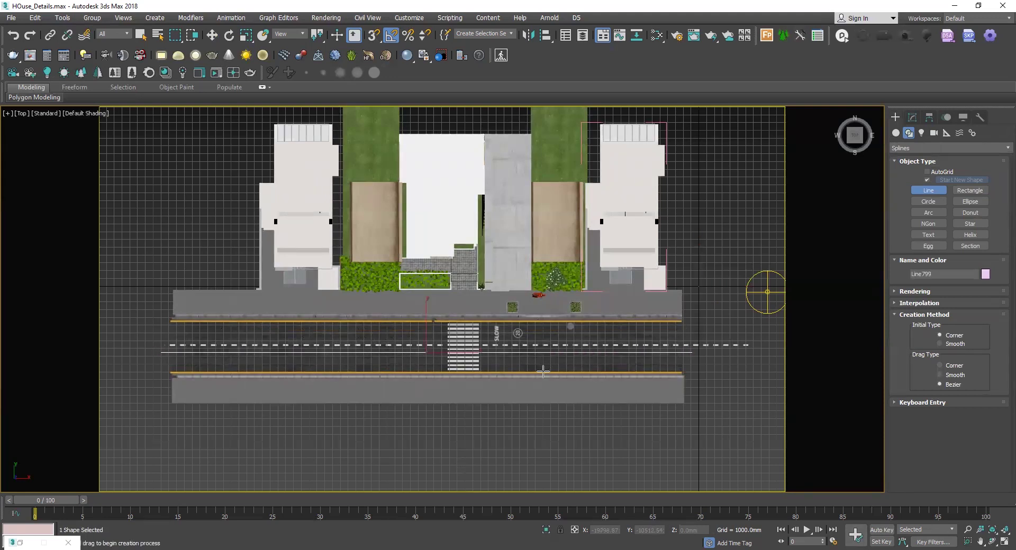
Align the new line with the middle of the road and raise it about 668 mm above the ground
scroll(435, 366, "up", 2)
key("w")
left_click_drag(422, 325, 422, 316)
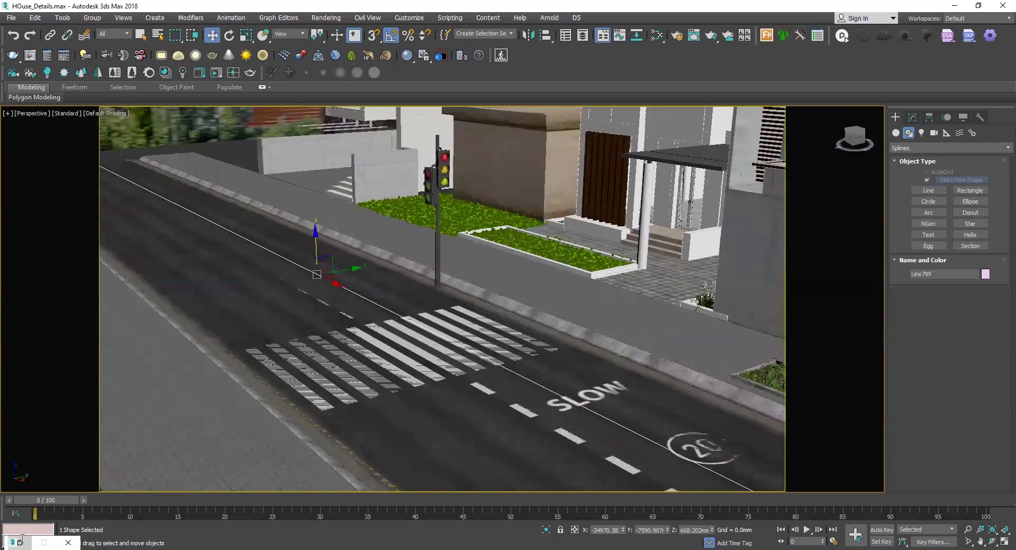
Create 2-lane car light trails along the selected line in Road Markings Generator
left_click(20, 542)
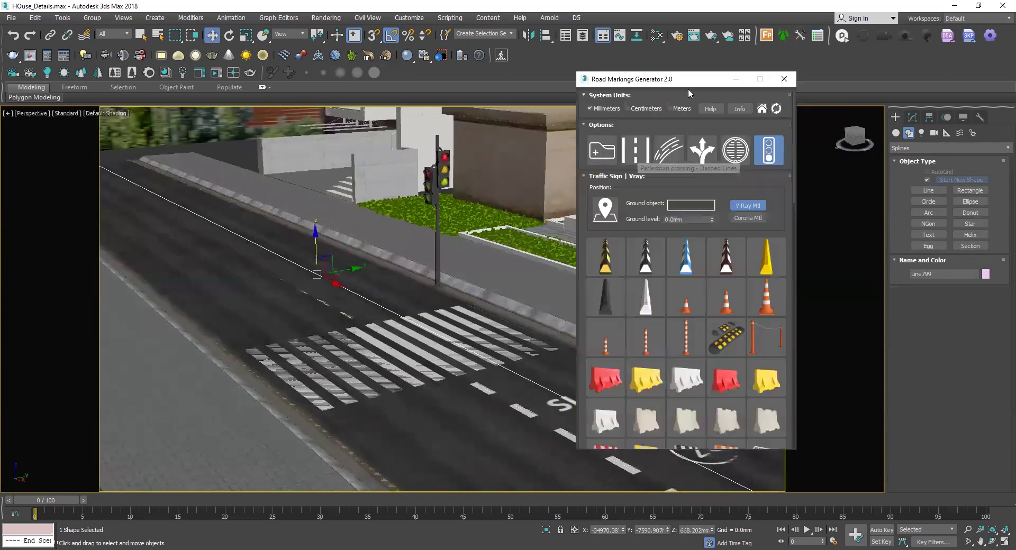
left_click(749, 154)
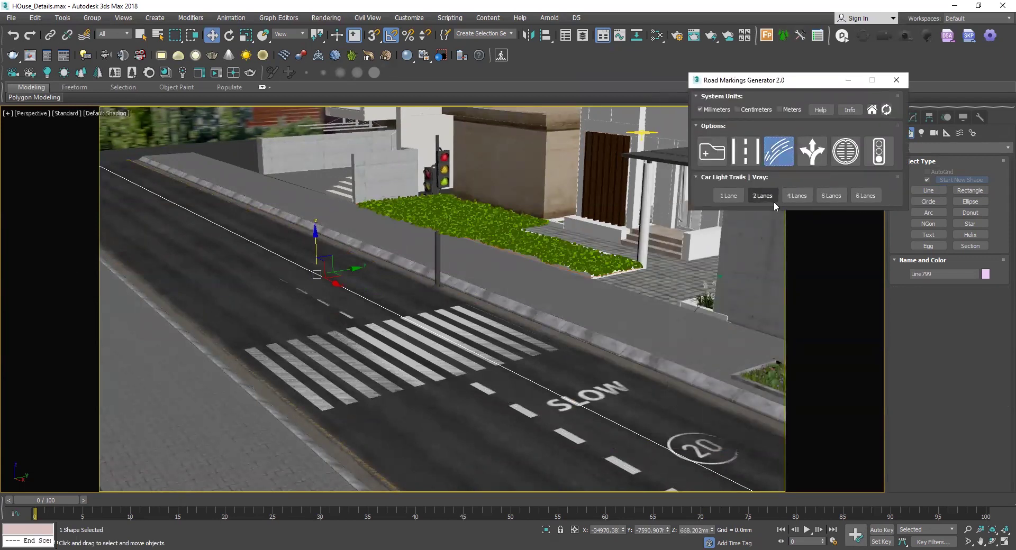
left_click(765, 197)
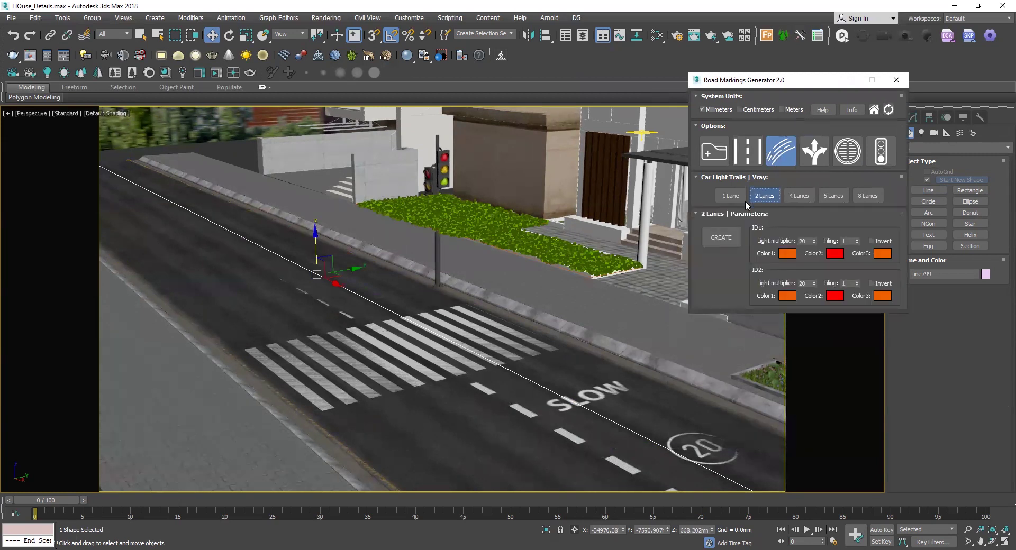
left_click(726, 239)
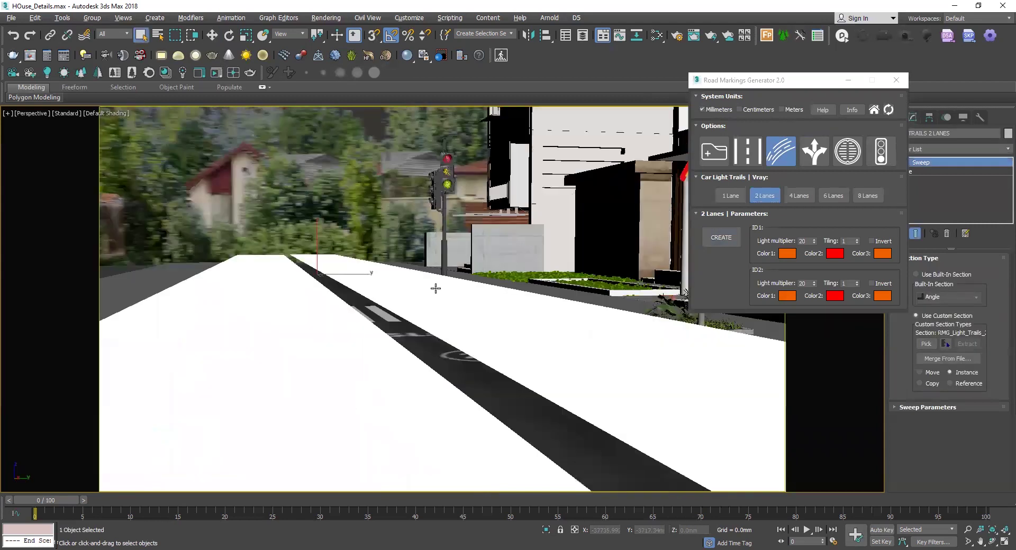
Render the VRayCam002 view to check the light trails on the road, and stop the render
middle_click_drag(436, 289, 515, 323, "alt")
middle_click_drag(408, 312, 455, 319, "alt")
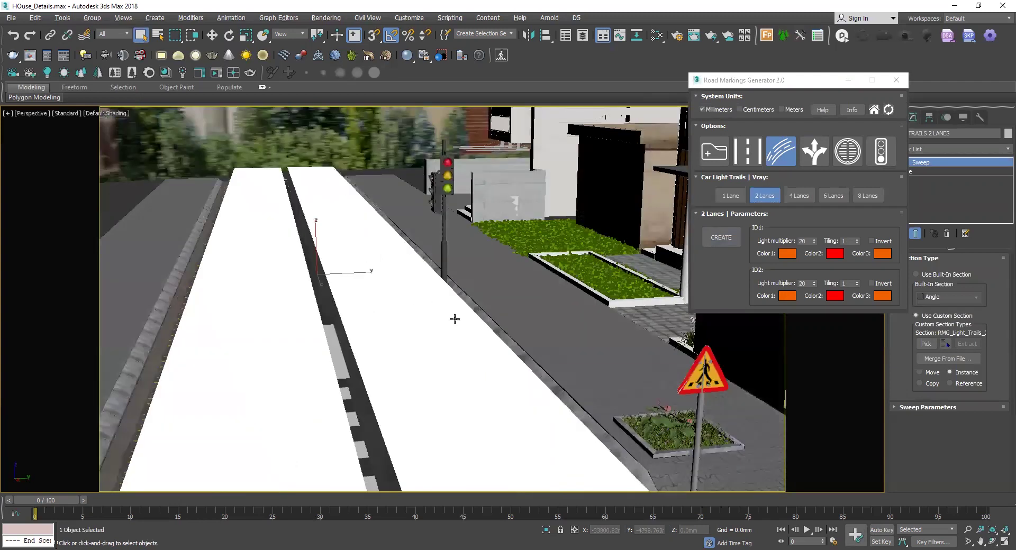
key("c")
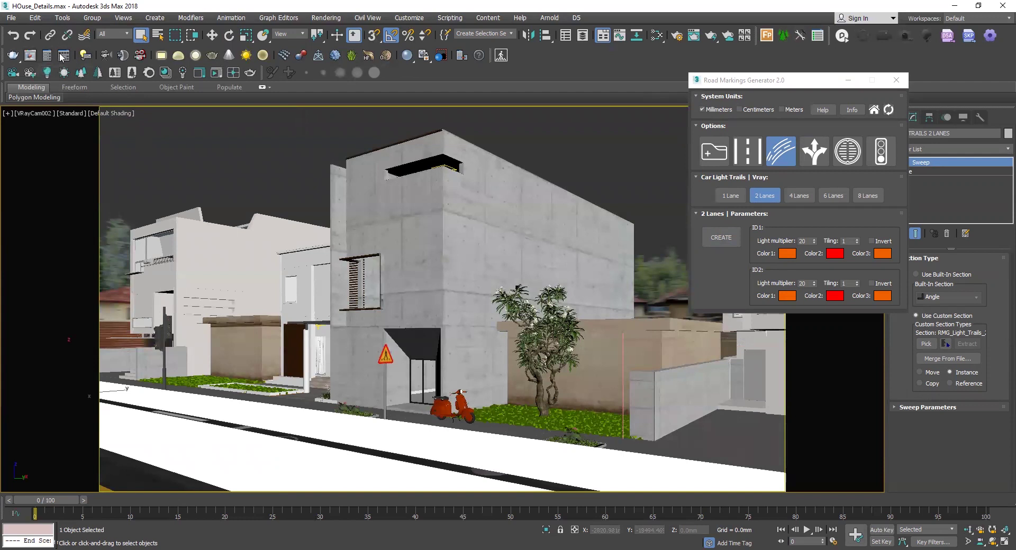
left_click(30, 55)
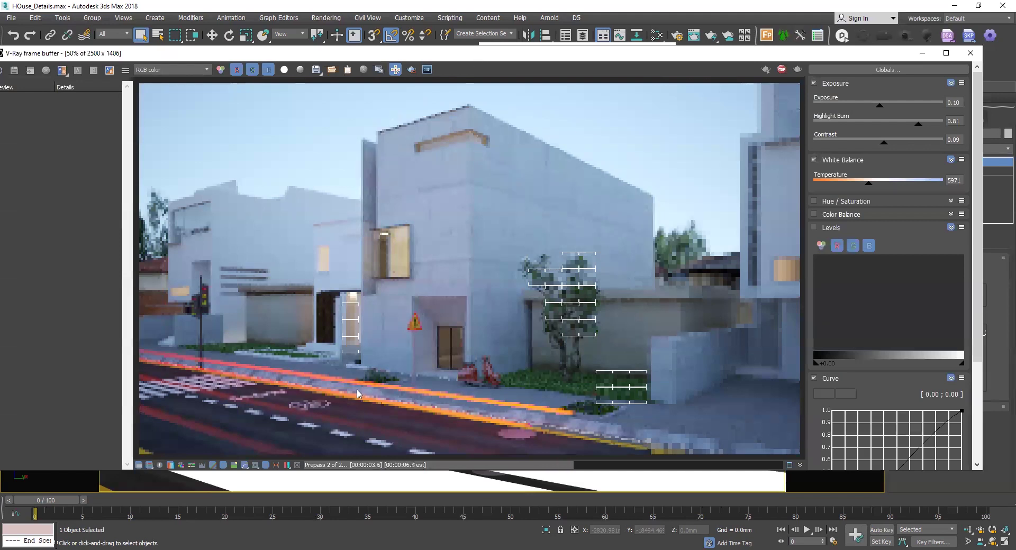
scroll(358, 357, "down", 1)
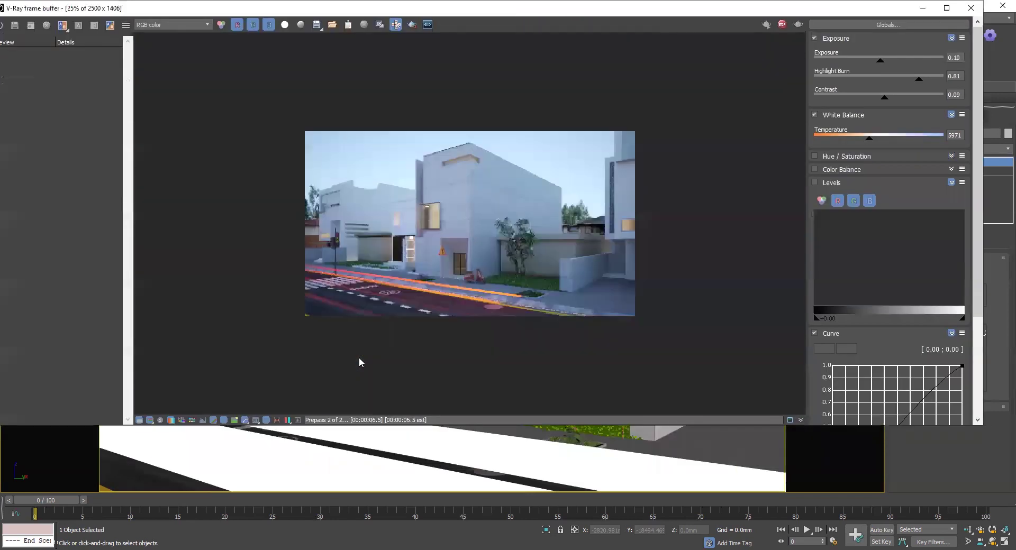
scroll(320, 334, "up", 1)
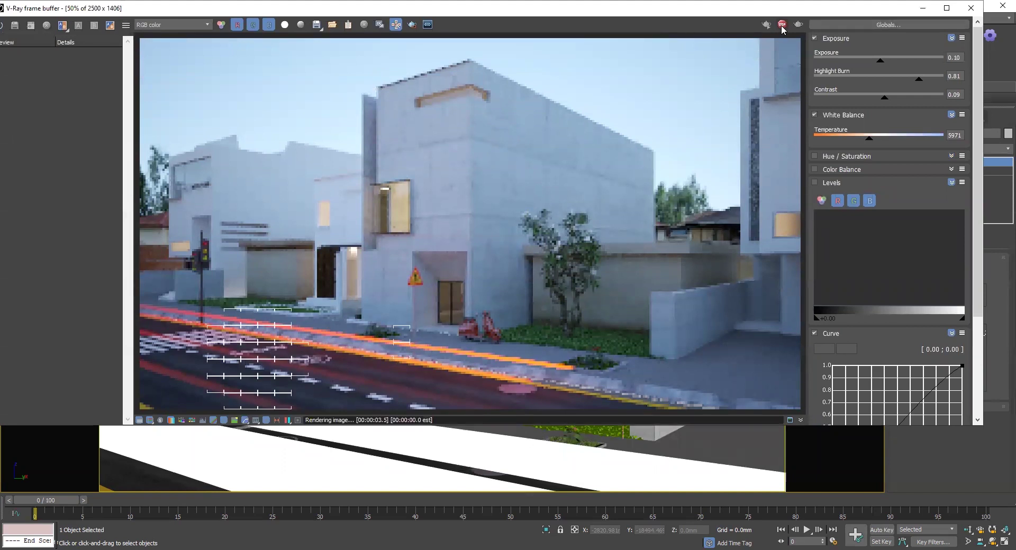
left_click(782, 25)
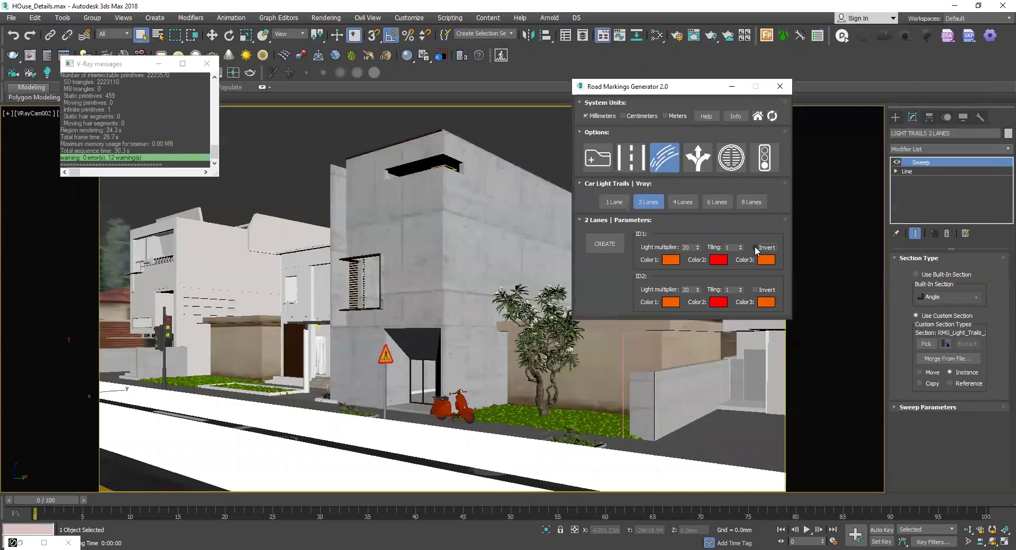
Invert the light trails for both ID1 and ID2 and render the camera view again
left_click(755, 248)
key("shift+q")
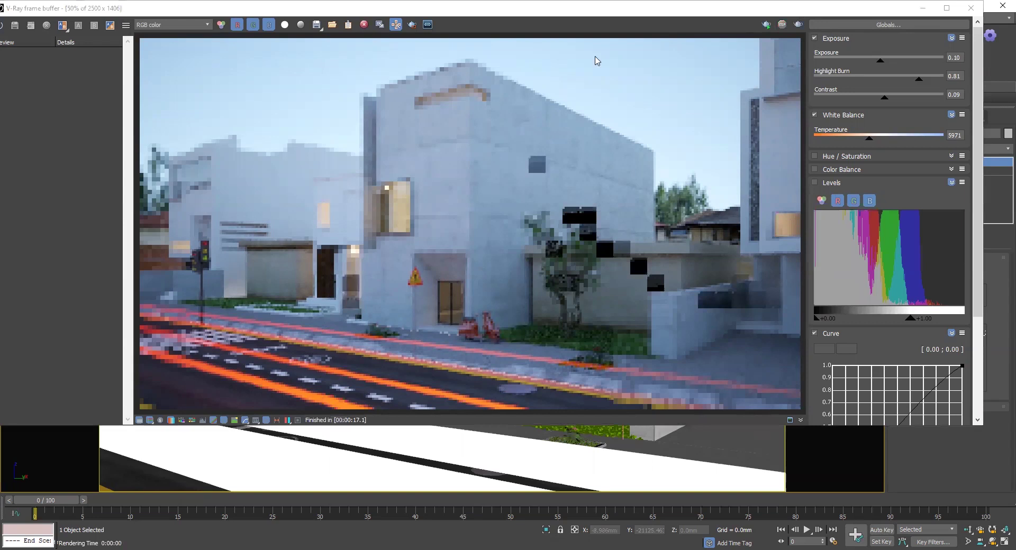
left_click_drag(593, 8, 475, 63)
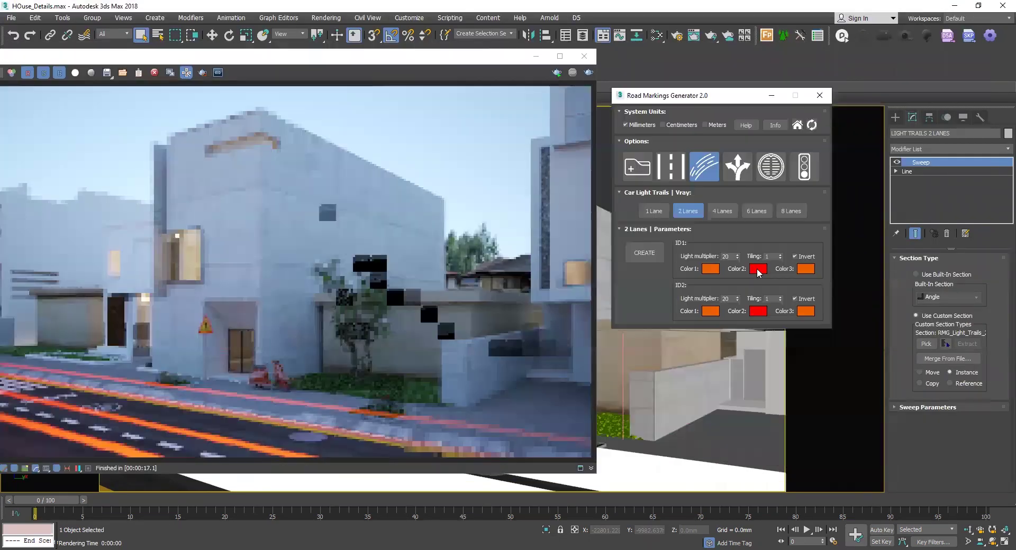
Change Color2 of the ID1 light trails to a pale cream white while the interactive render runs
left_click(759, 270)
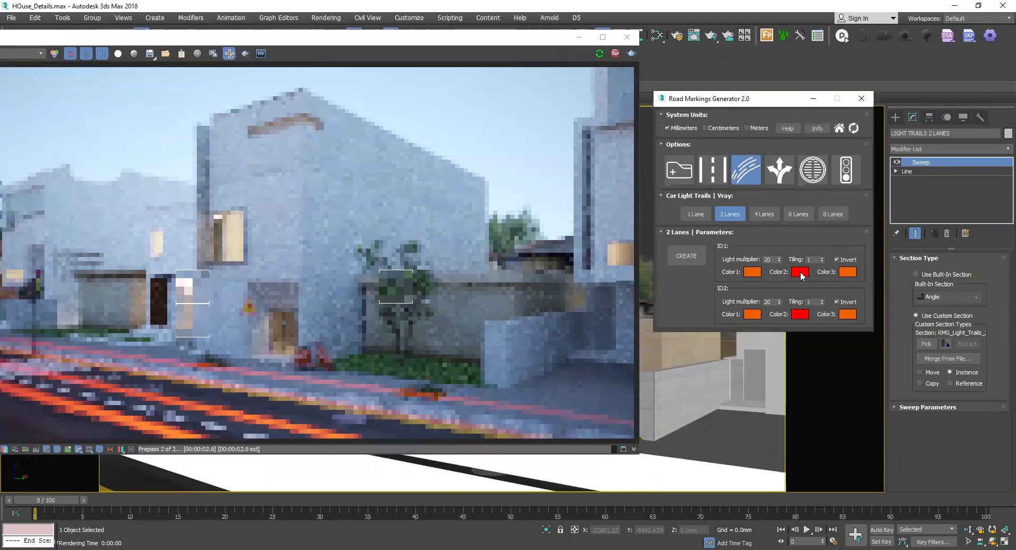
left_click(799, 271)
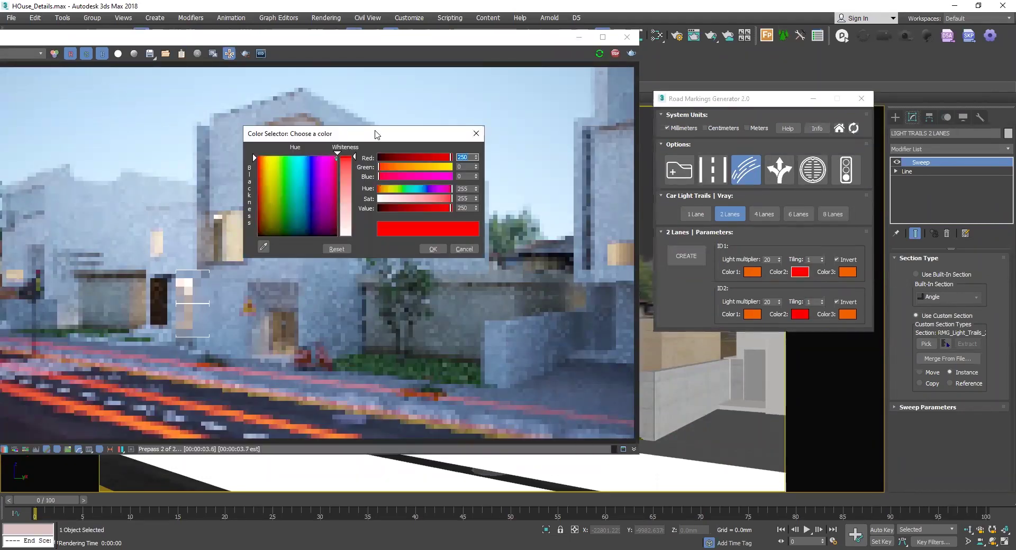
left_click_drag(434, 134, 471, 125)
left_click_drag(488, 191, 434, 193)
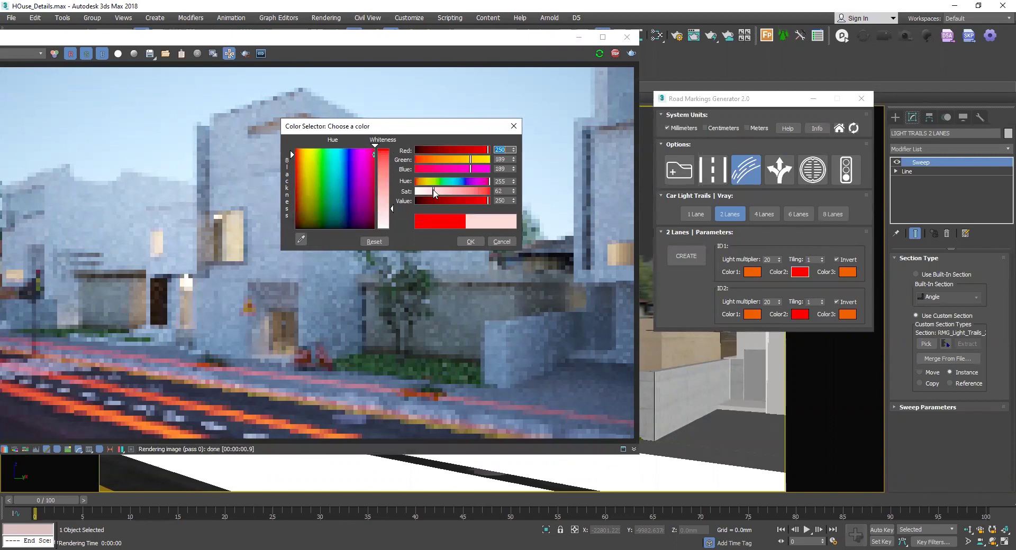
left_click(429, 183)
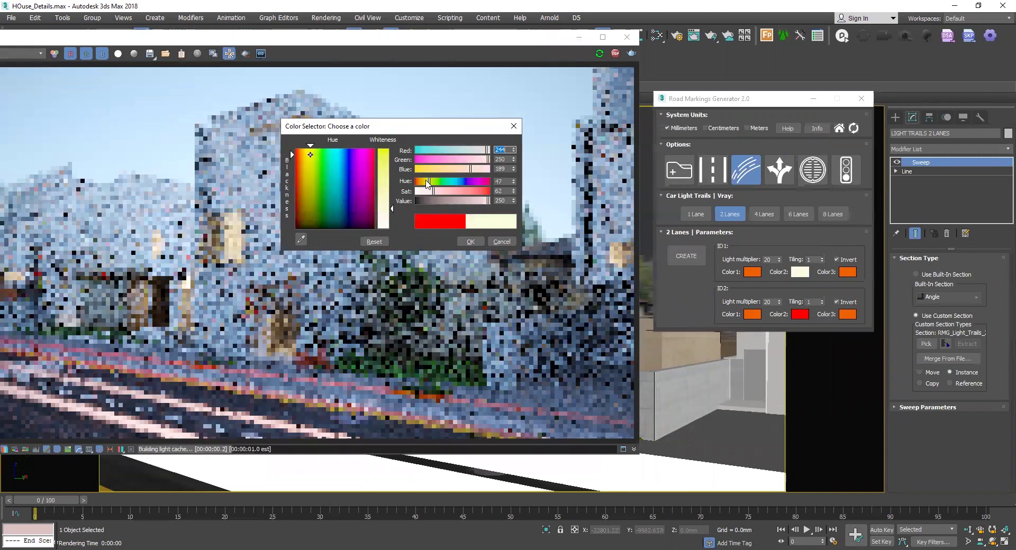
left_click(431, 191)
left_click(426, 182)
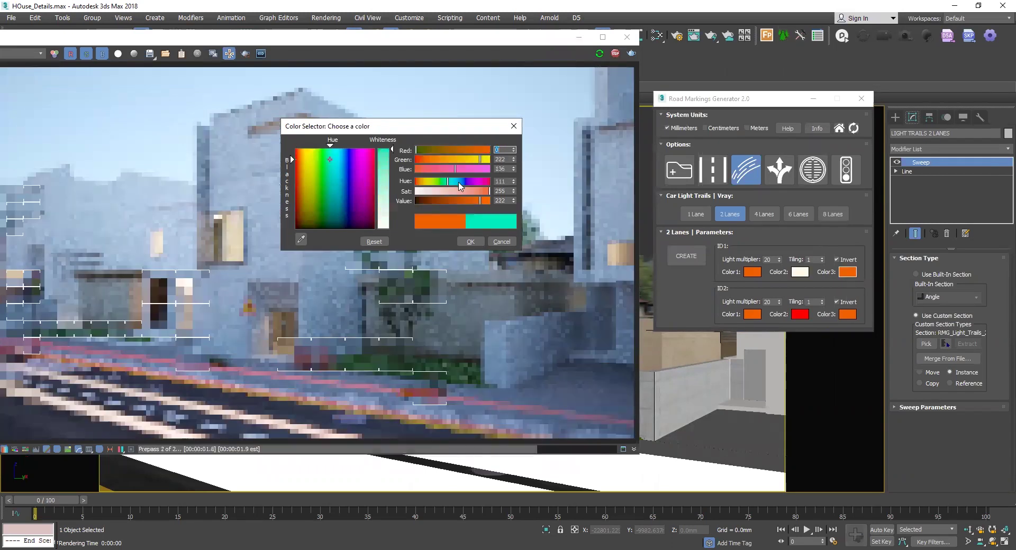
Set Color3 of the ID1 light trails to a light blue with hue 146, saturation 203 and value 222
left_click_drag(442, 181, 455, 182)
left_click(474, 192)
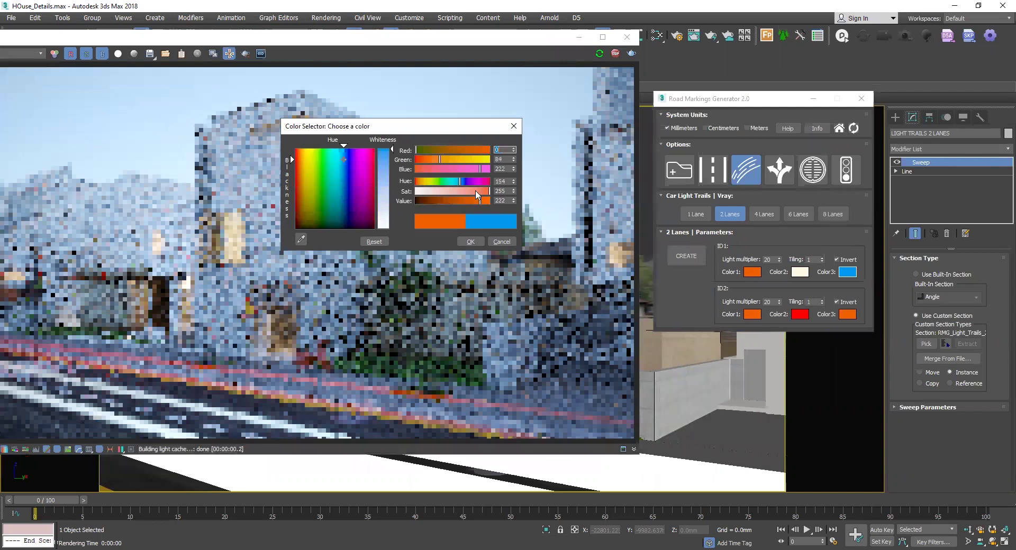
left_click(458, 181)
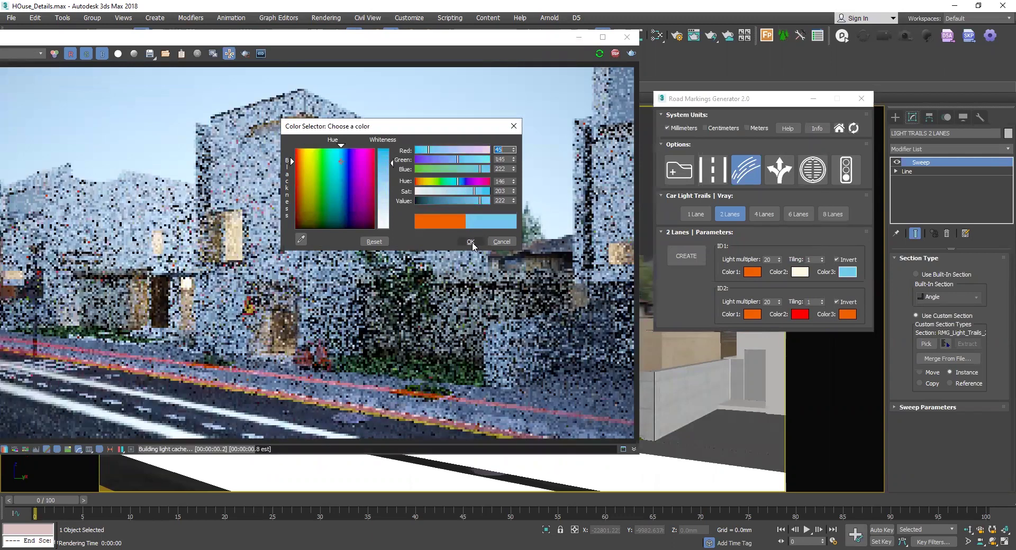
key("Return")
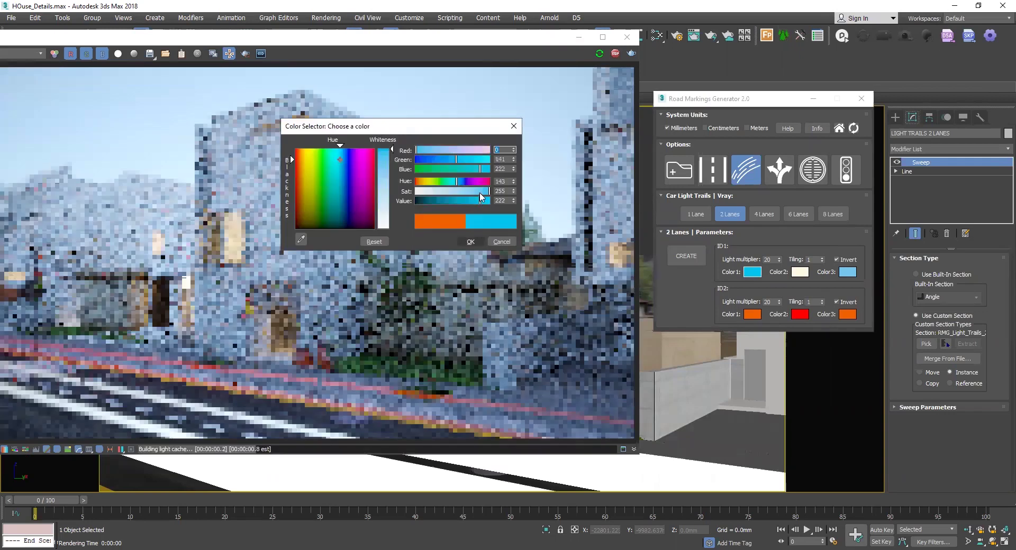
Set Color1 of the ID1 light trails to a light blue with hue 143 and value 222, and stop the interactive render
left_click(477, 192)
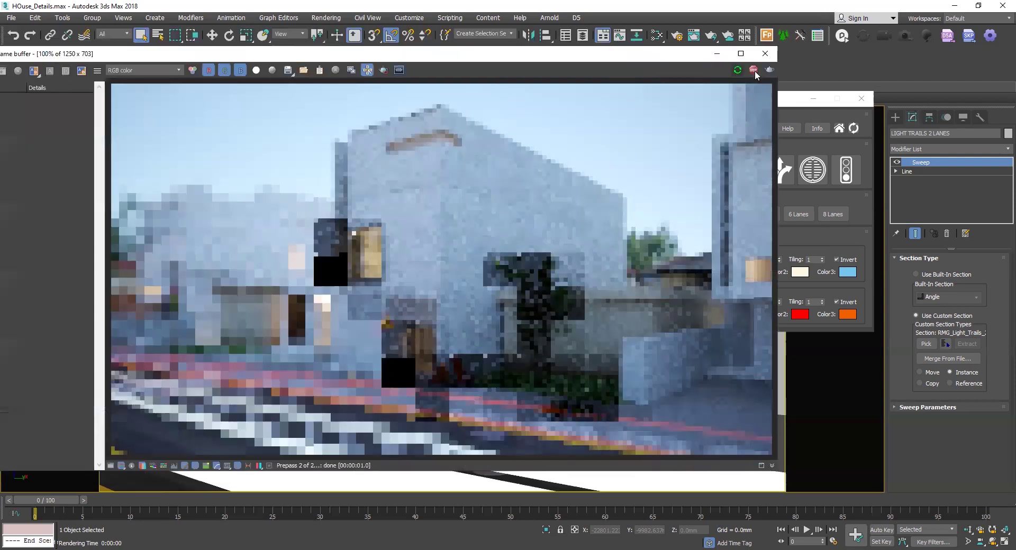
left_click(753, 70)
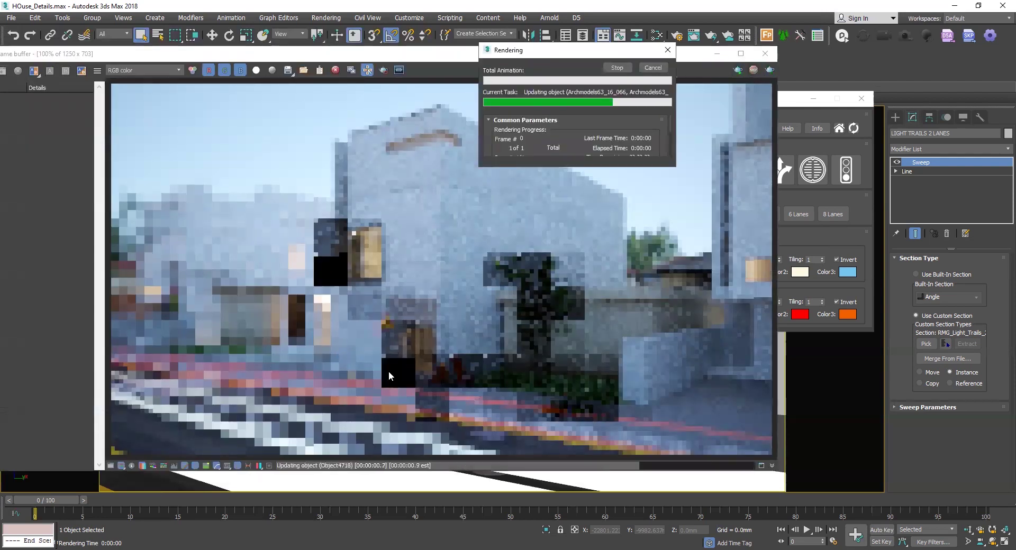